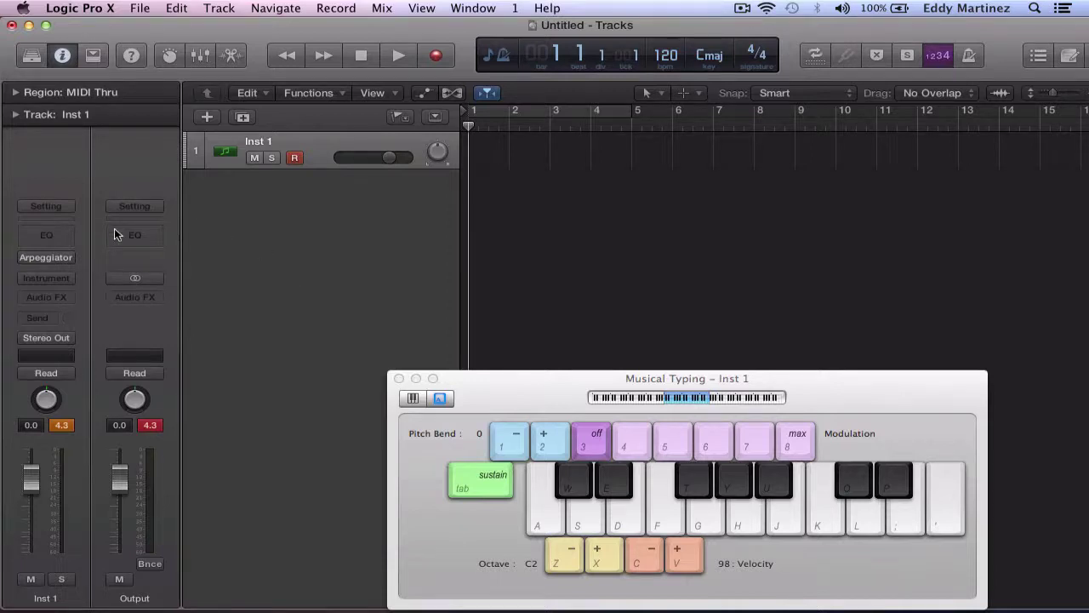
Load FreeAlpha (Stereo) from AU Instruments > LinPlug into the Inst 1 instrument slot
click(43, 280)
mouse_move(86, 511)
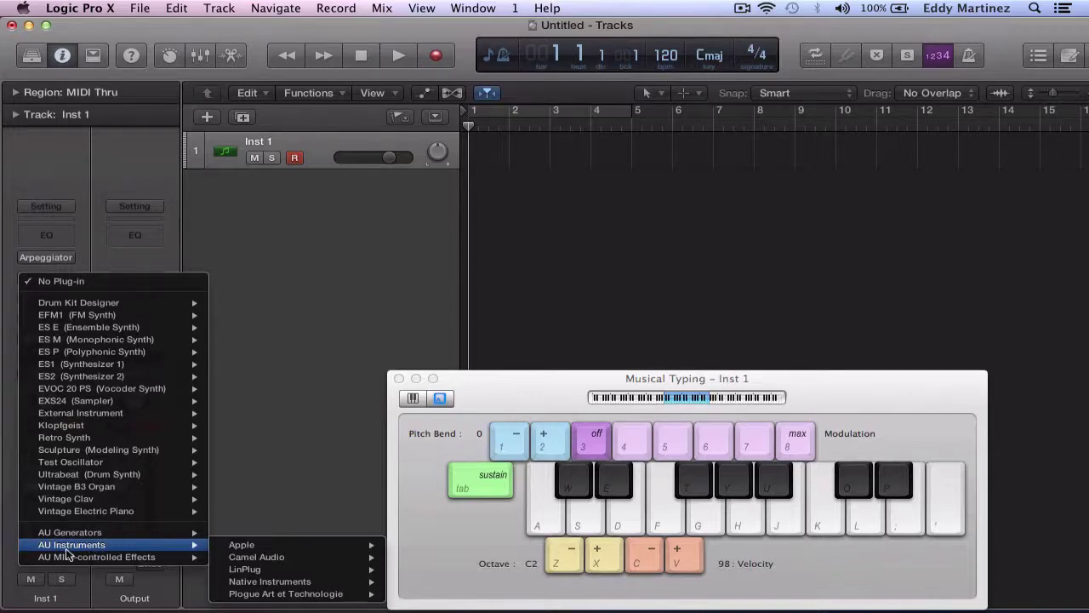
mouse_move(245, 569)
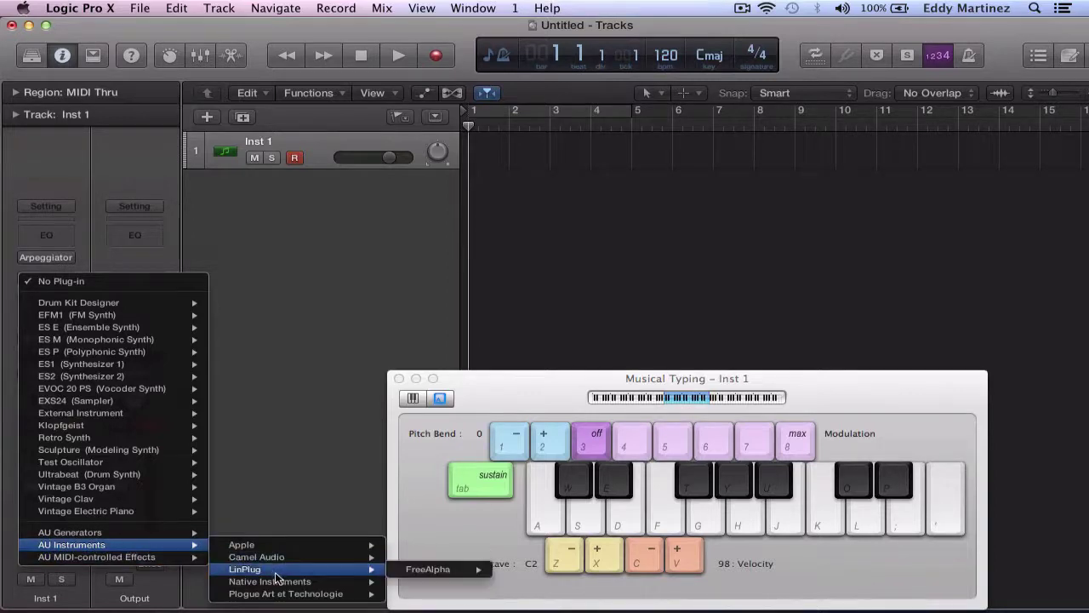
mouse_move(434, 569)
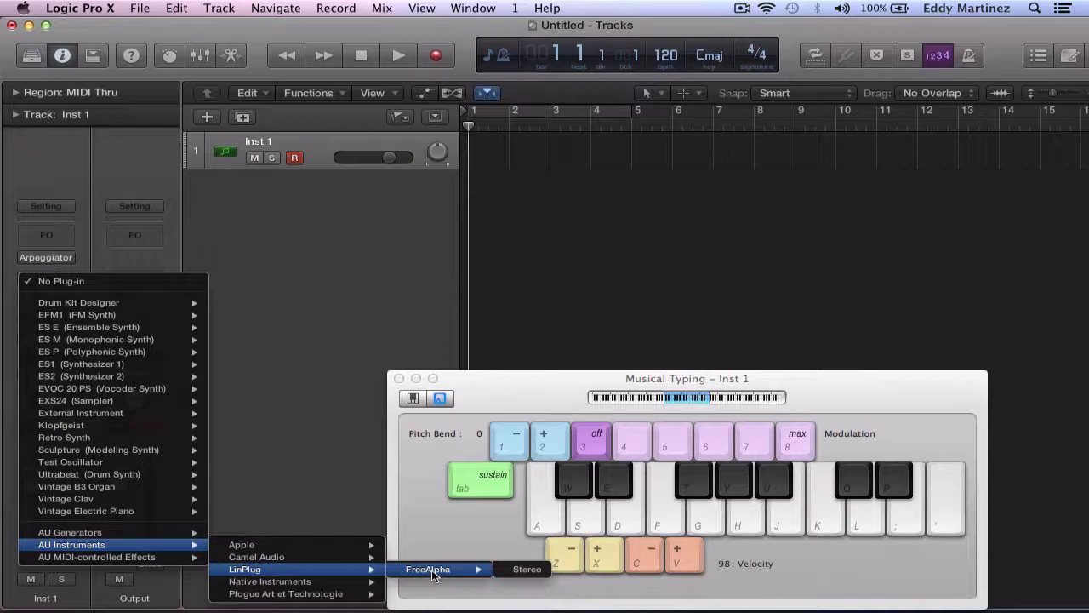
click(527, 569)
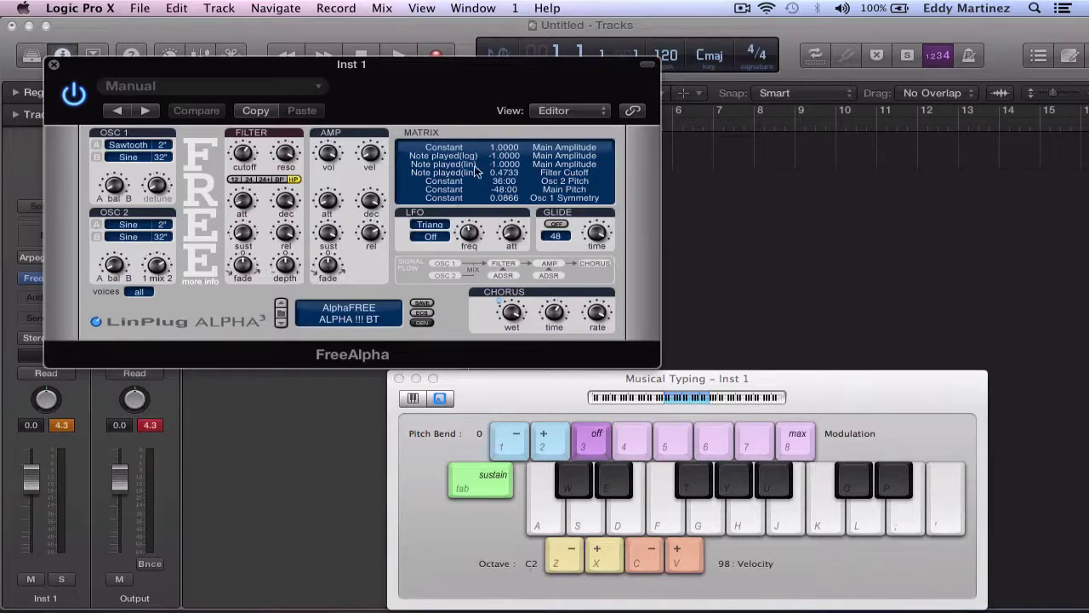
Move the FreeAlpha editor higher and adjust OSC 1's A/B balance, leaving its waveform unchanged
mouse_move(423, 82)
mouse_down()
mouse_move(492, 8)
mouse_move(560, 9)
mouse_up()
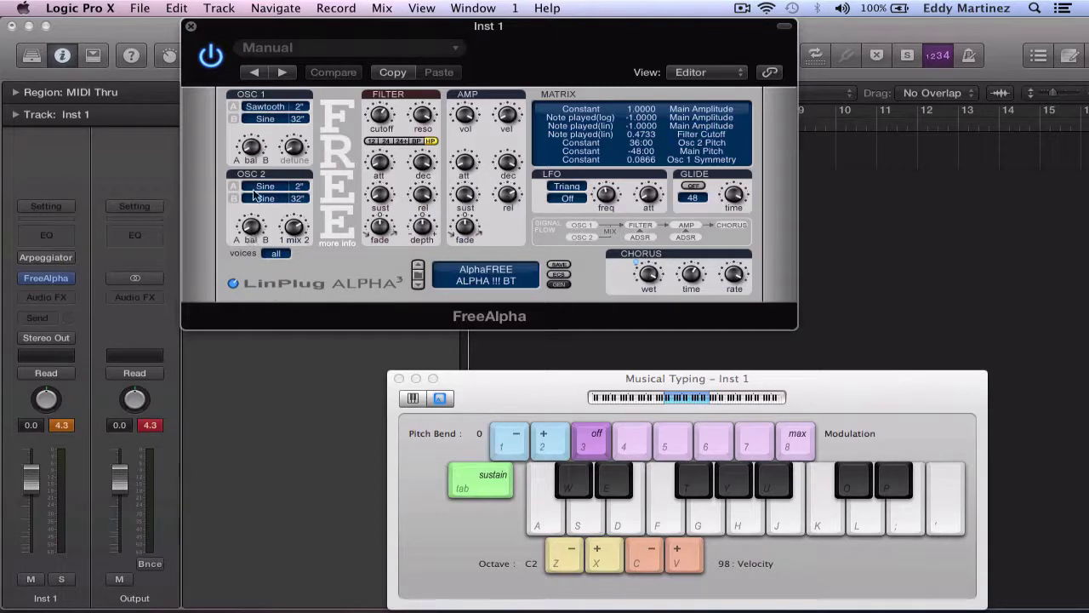
click(264, 118)
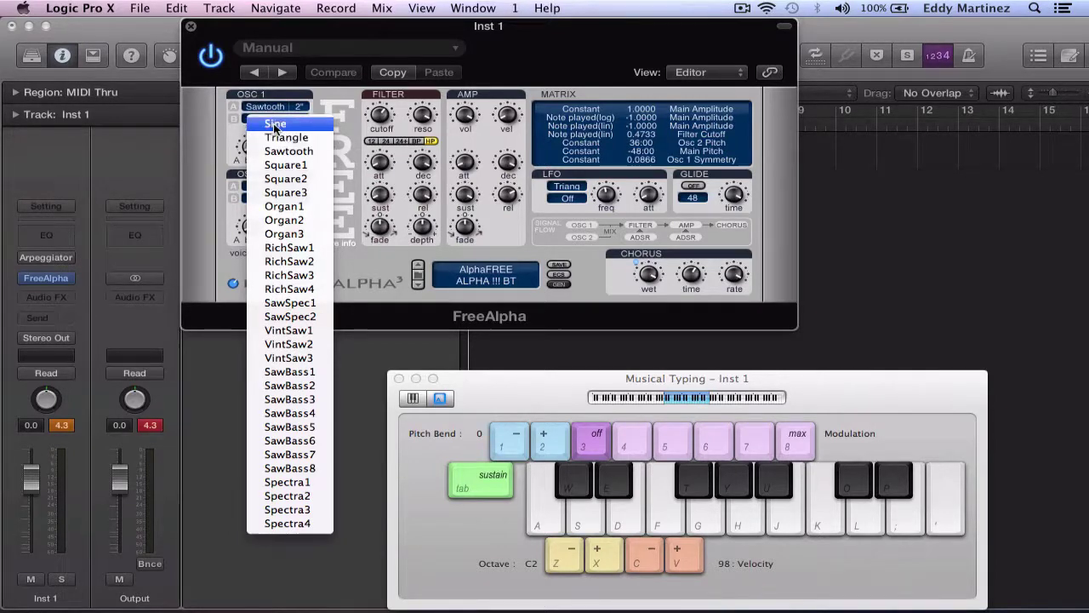
click(232, 127)
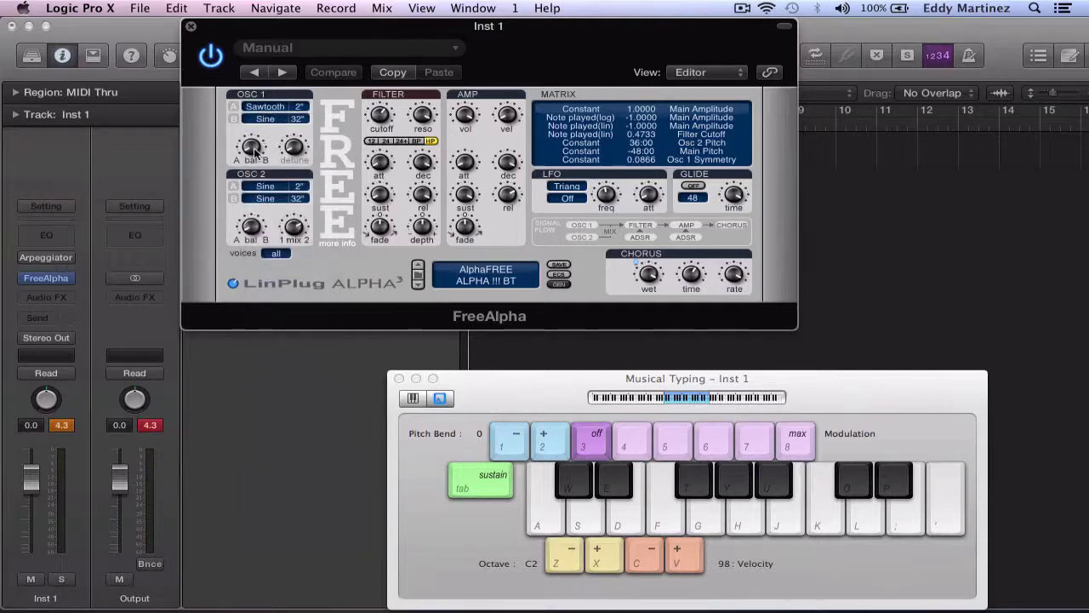
drag(257, 155, 254, 133)
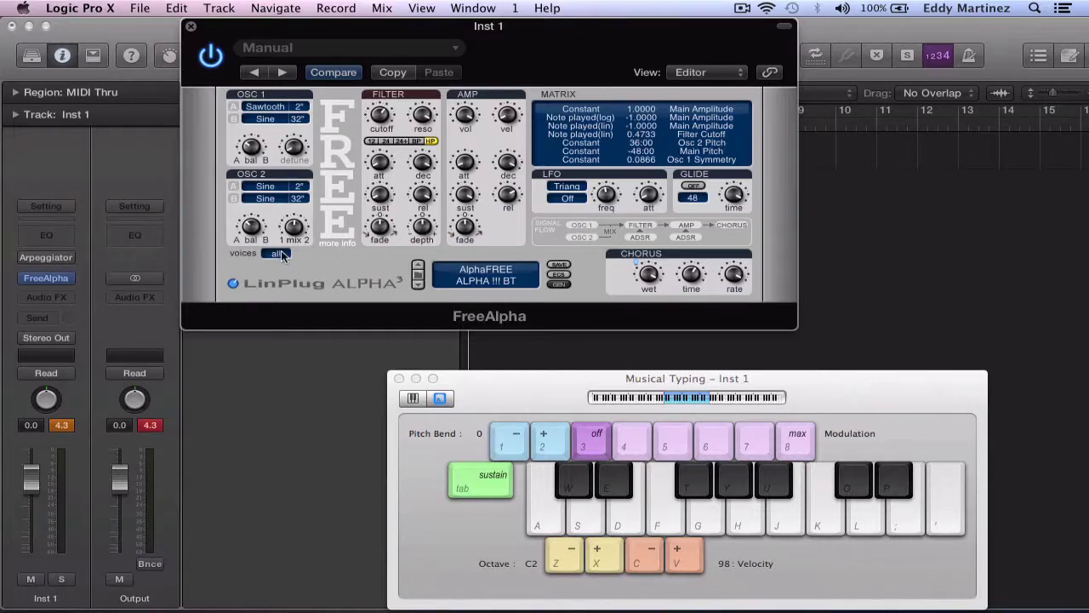
Check FreeAlpha's voice count options twice, leaving it set to all voices
click(281, 254)
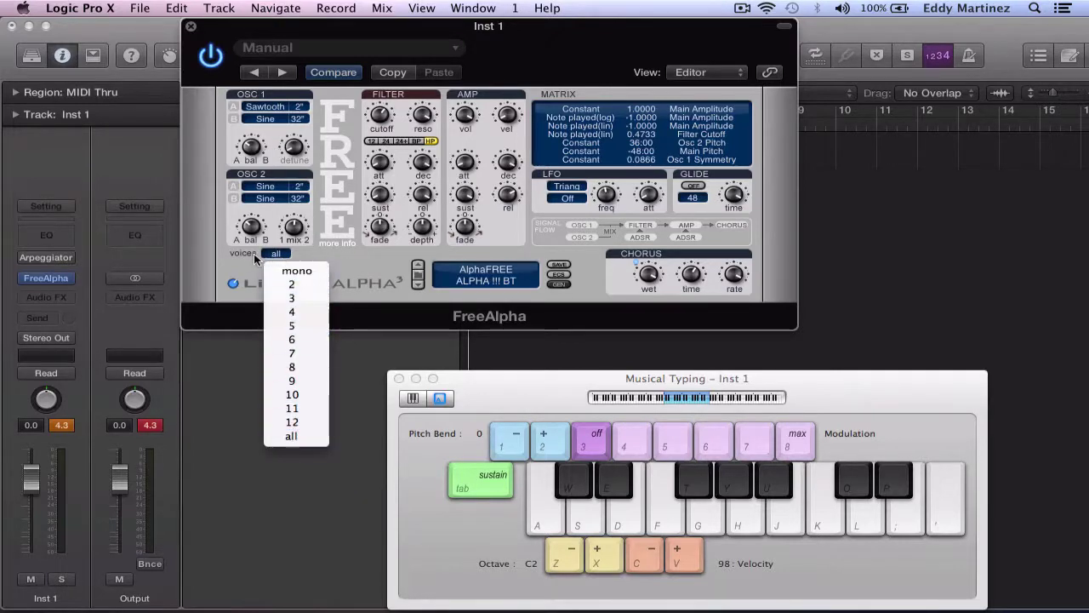
click(250, 271)
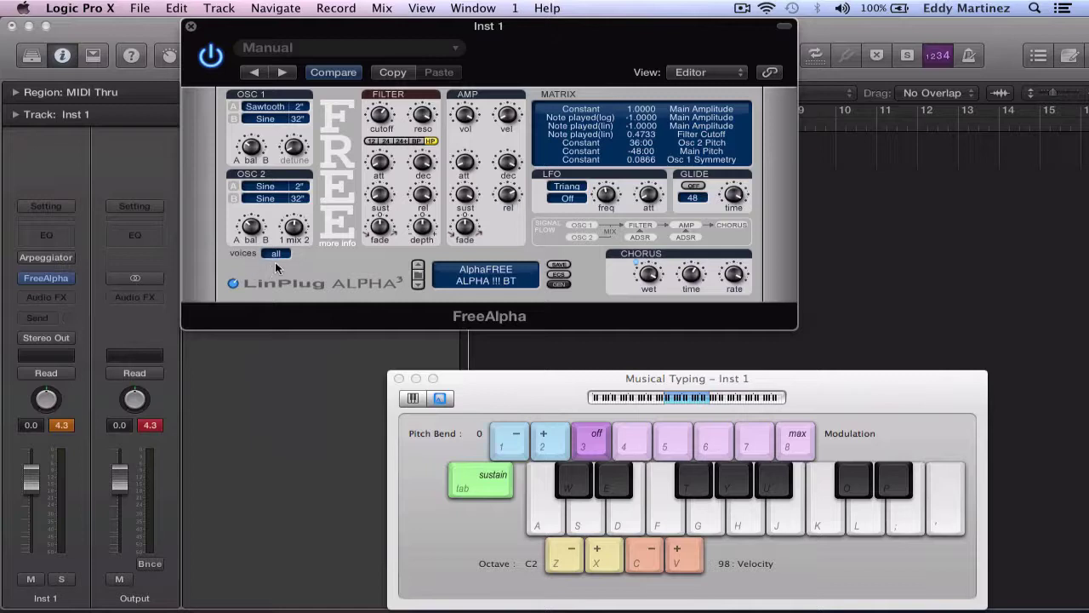
click(276, 256)
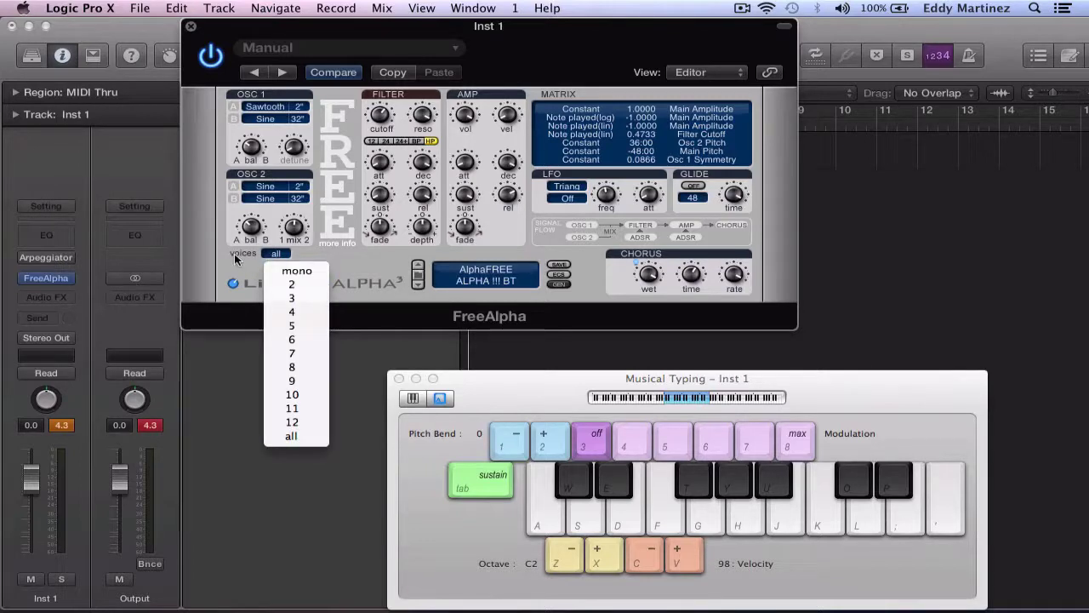
click(236, 259)
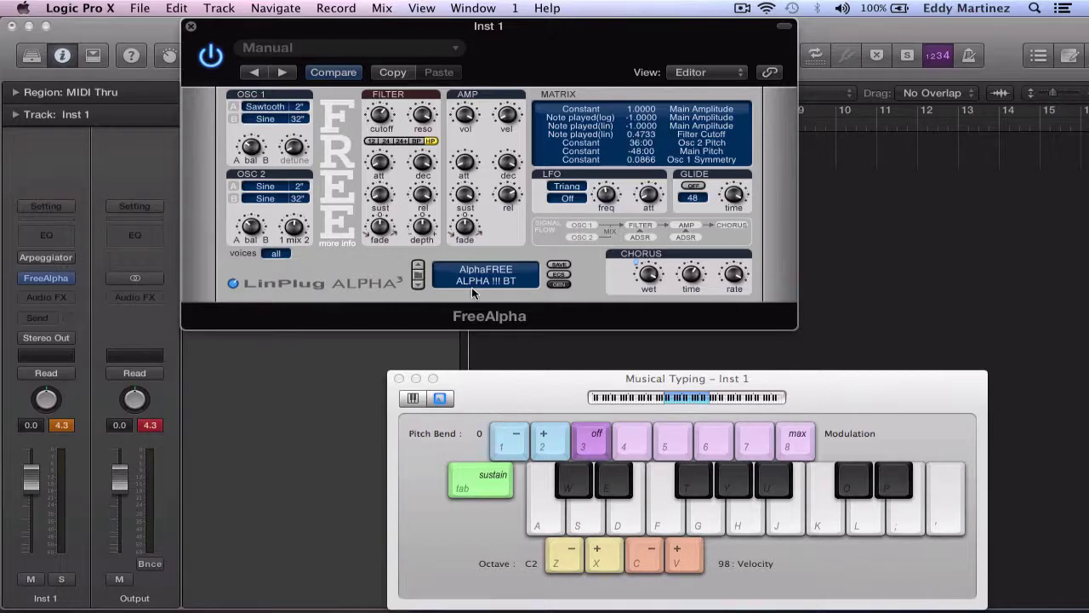
click(531, 387)
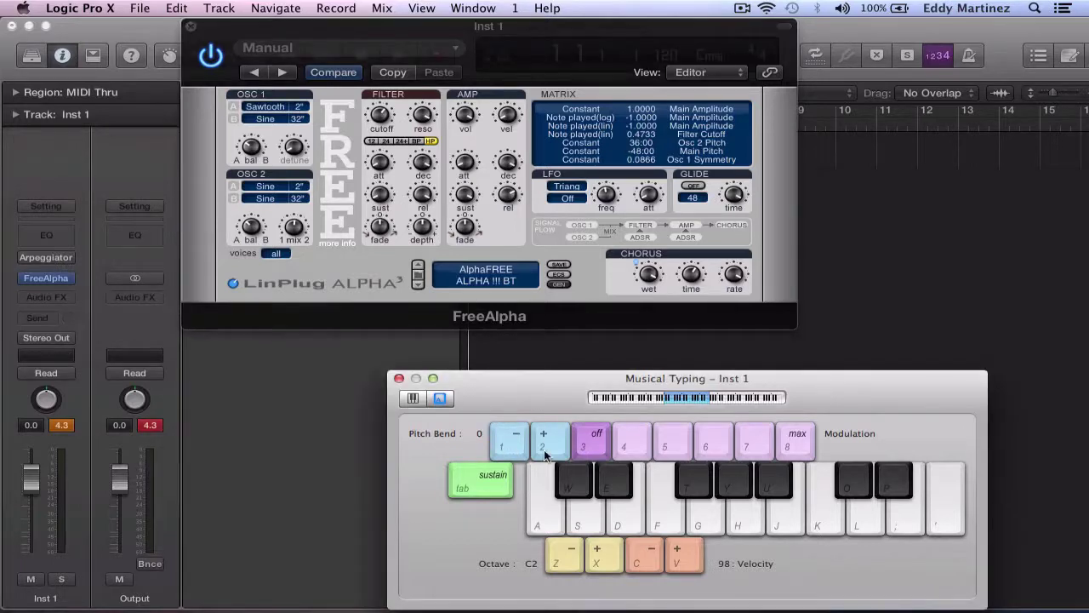
click(539, 475)
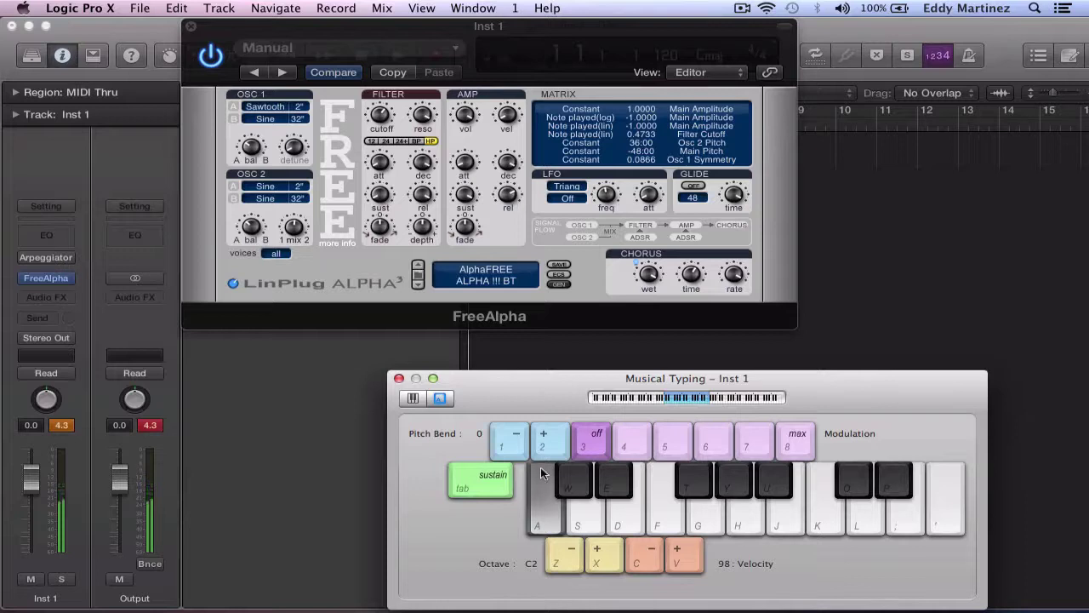
key(d)
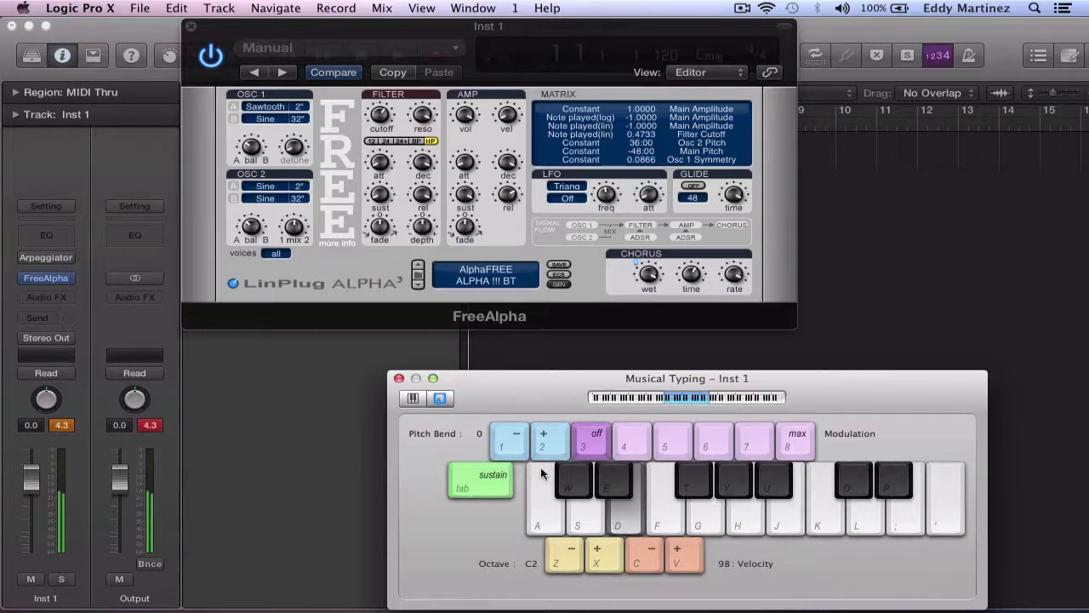
key(g)
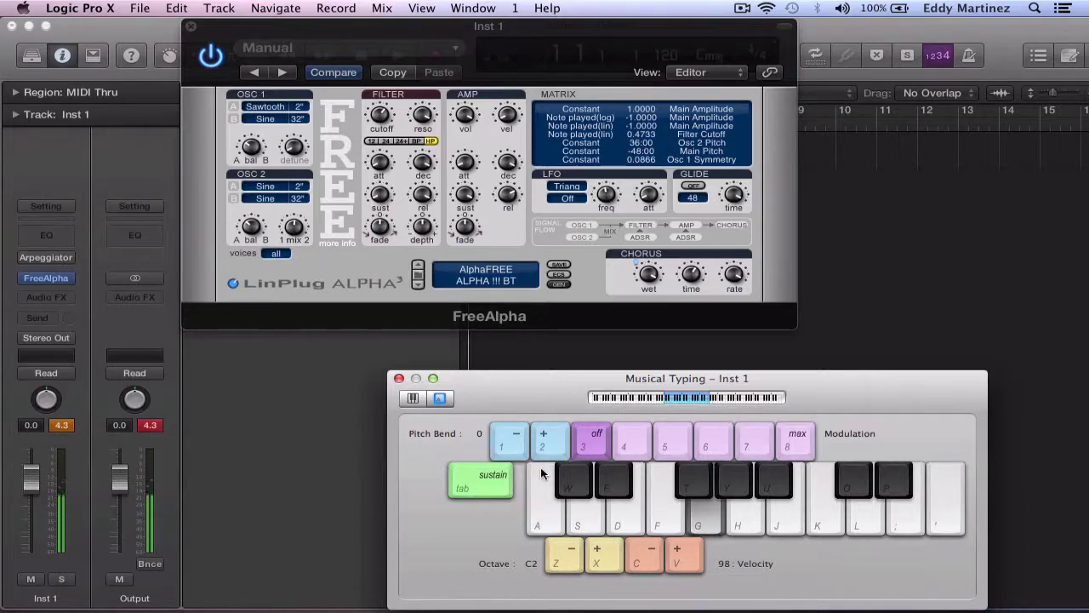
key(j)
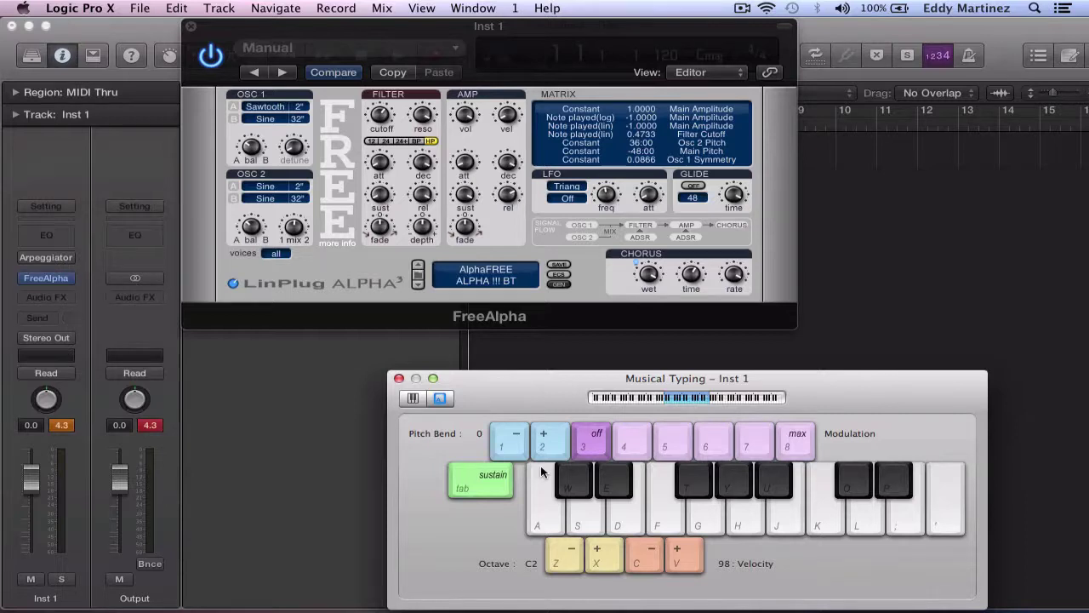
Switch to ambientstack (vel) BT, then attackseq (mw) BT, playing A and G to hear each
click(415, 282)
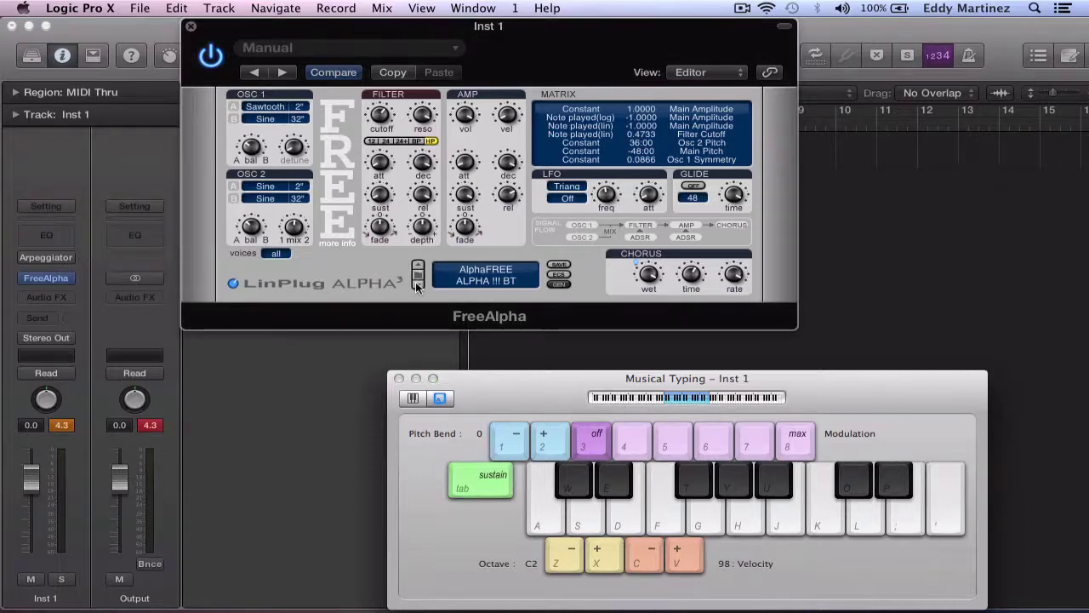
click(415, 282)
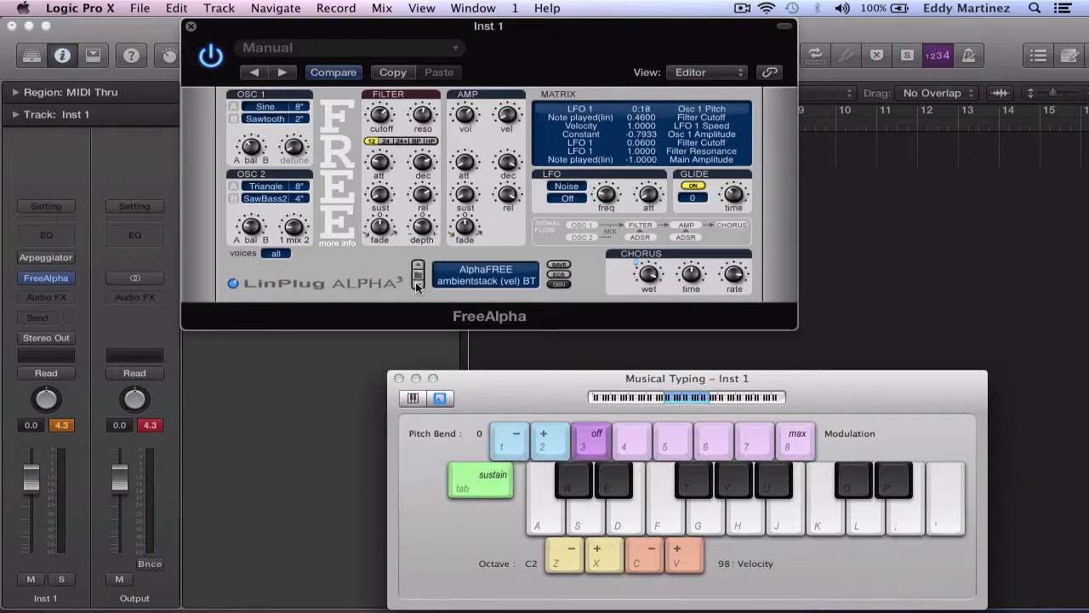
key(a)
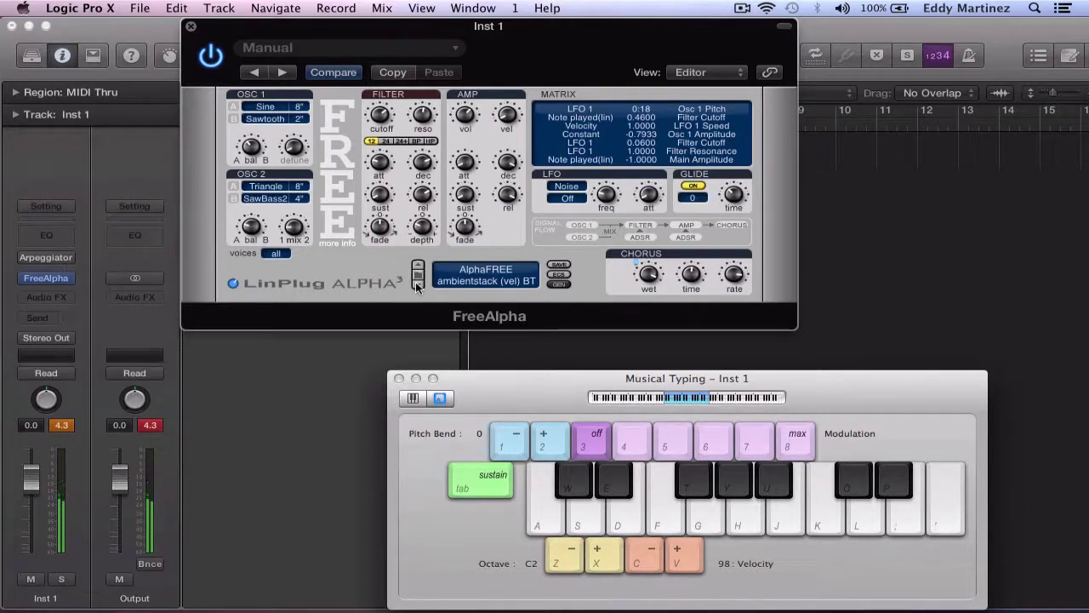
click(416, 281)
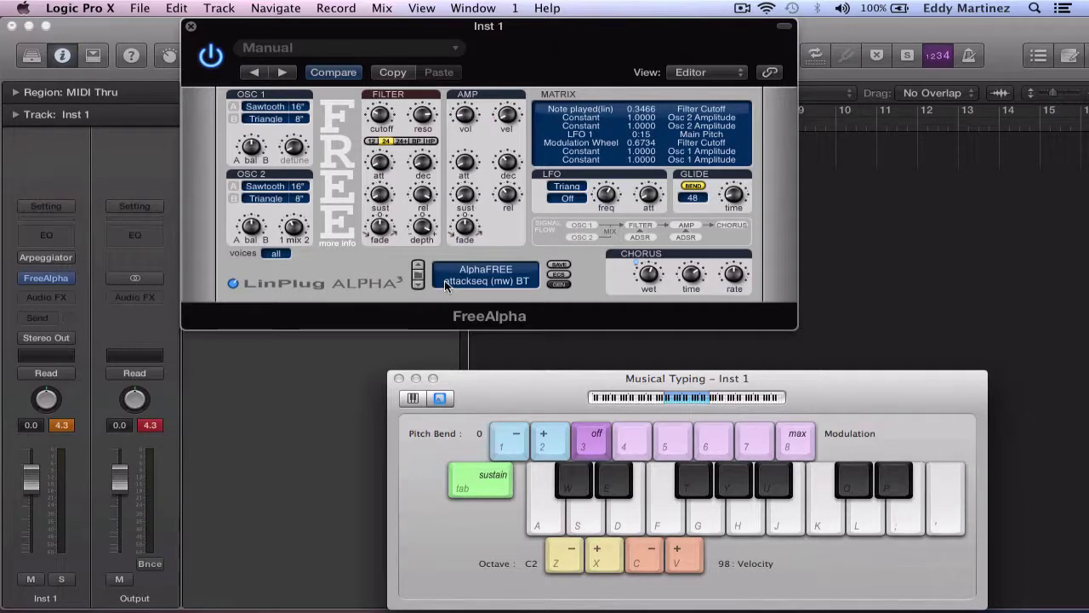
key(a)
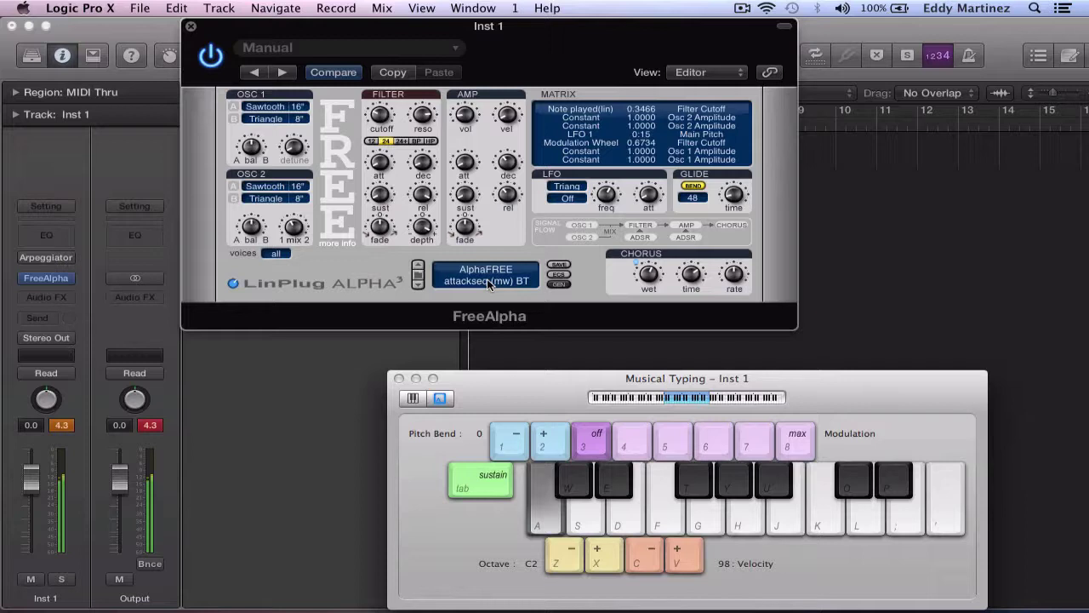
key(g)
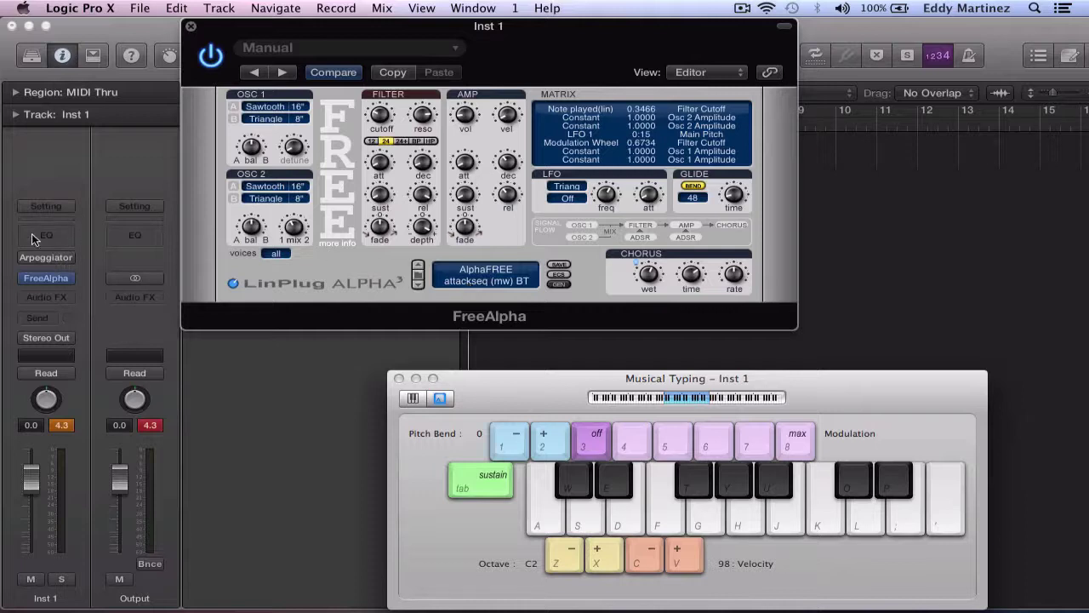
Turn on Inst 1's arpeggiator and play notes A, D, G and J through it
click(26, 258)
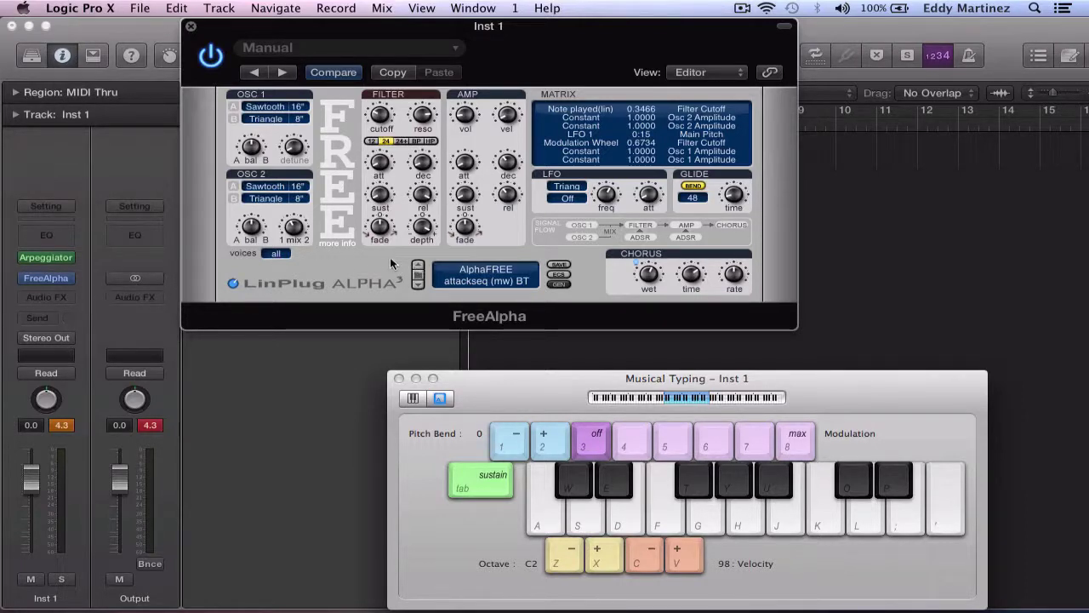
key(a)
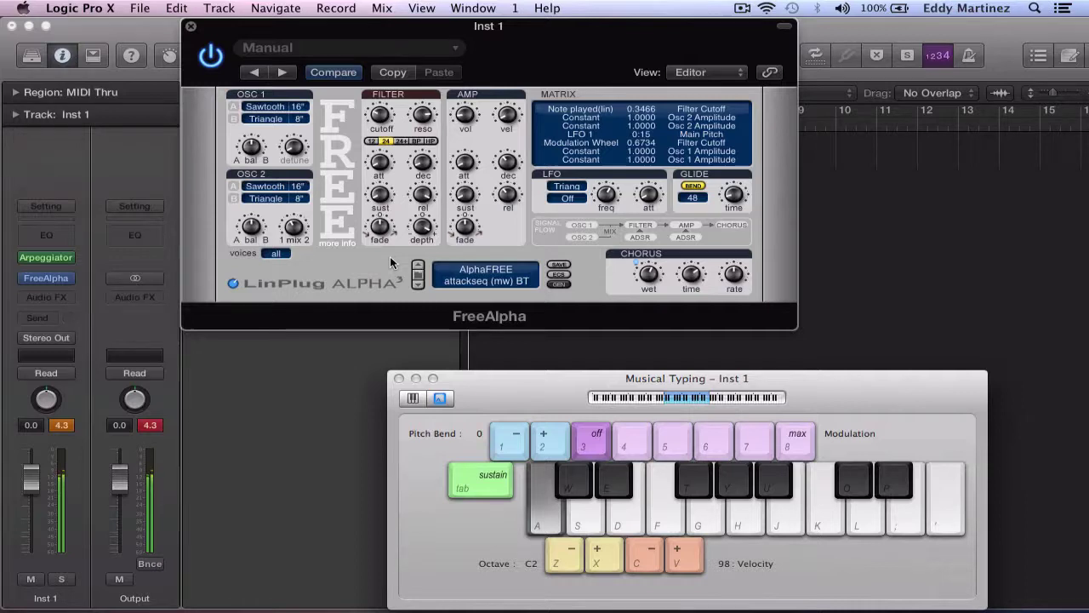
key(d)
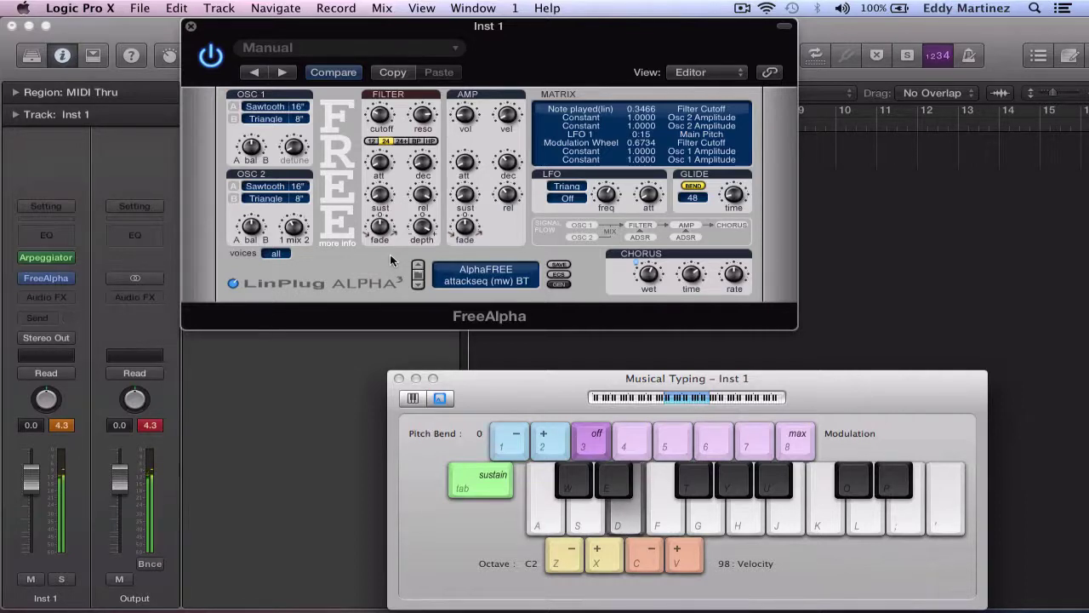
key(g)
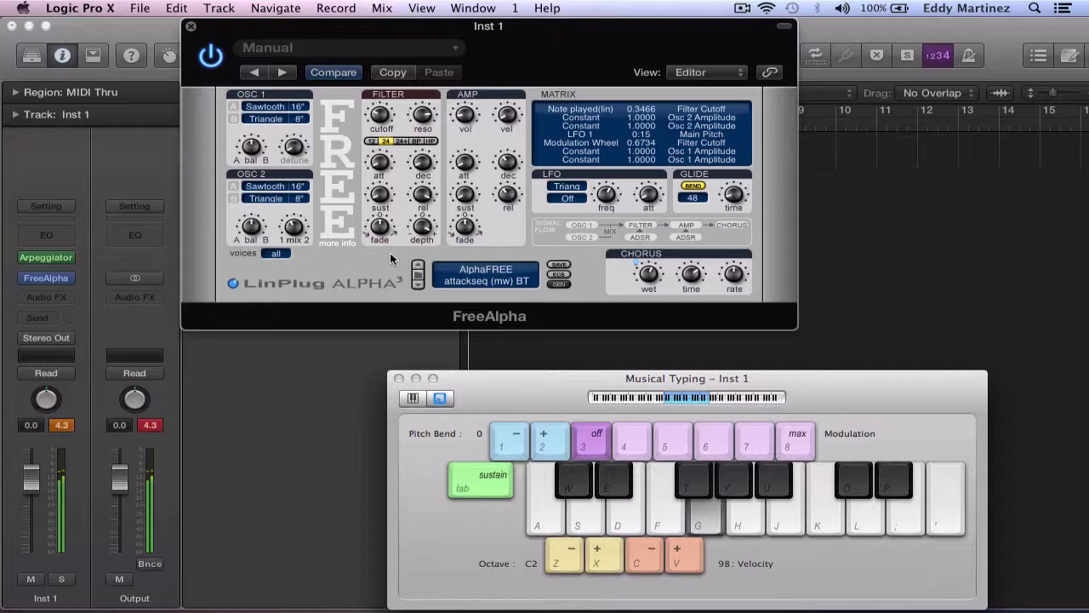
key(j)
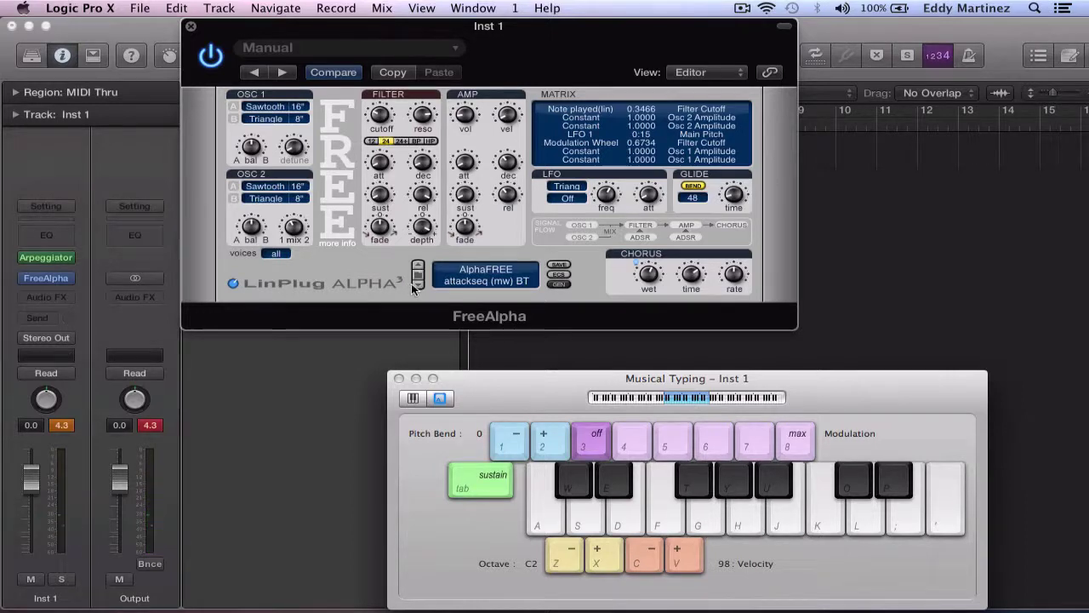
Load the next, calm FreeAlpha preset and audition it with notes A, D and G
click(417, 286)
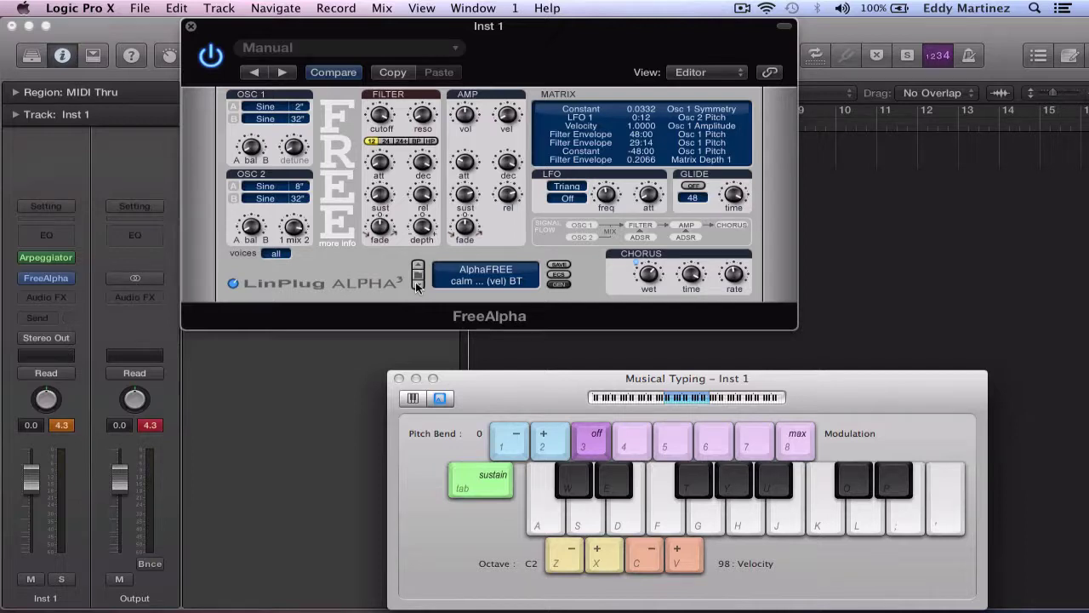
key(a)
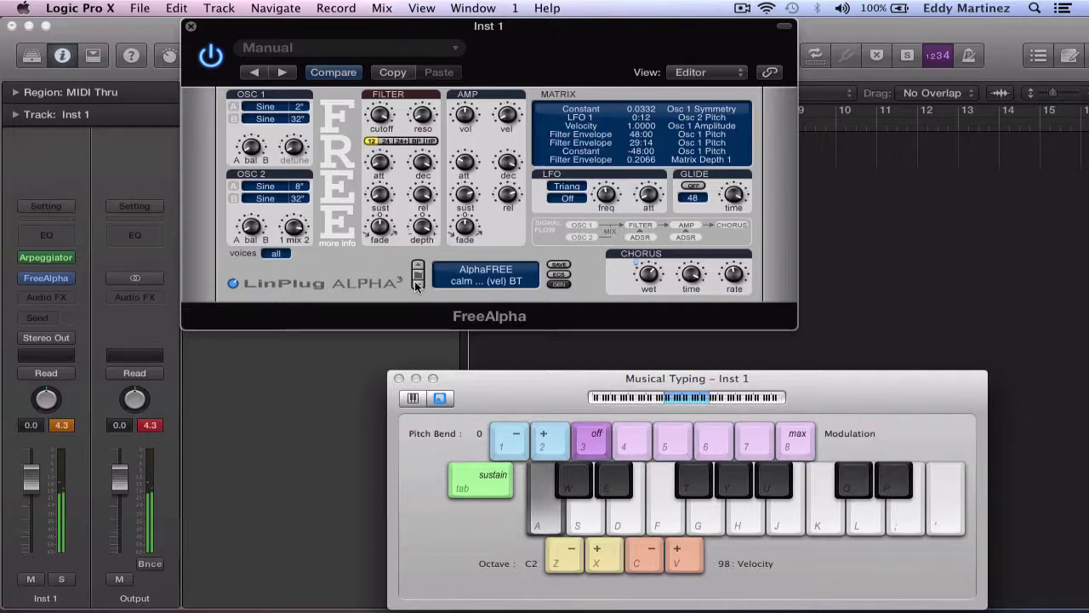
key(d)
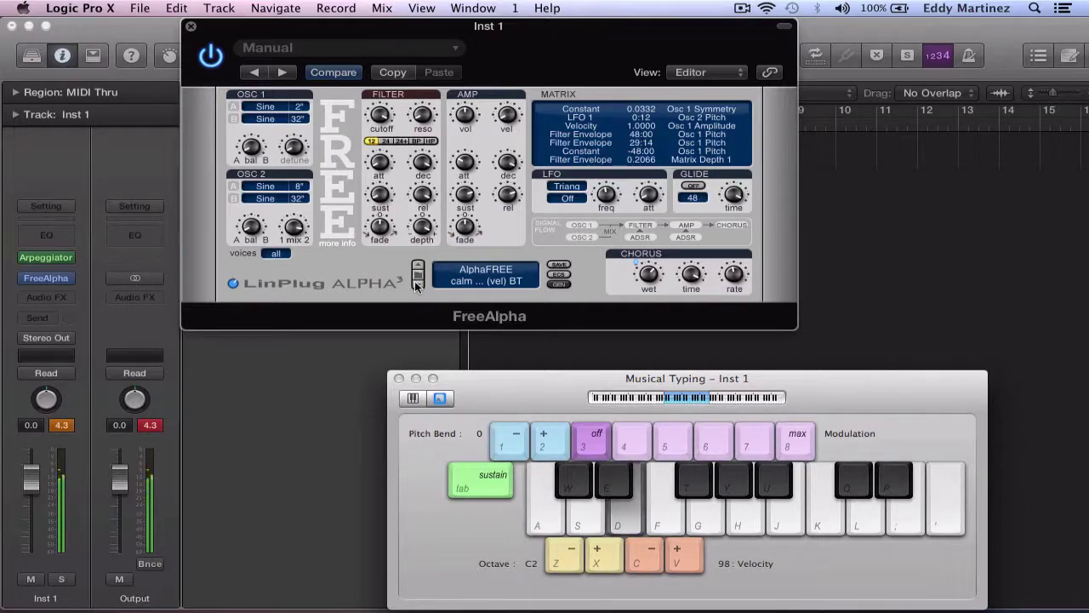
key(g)
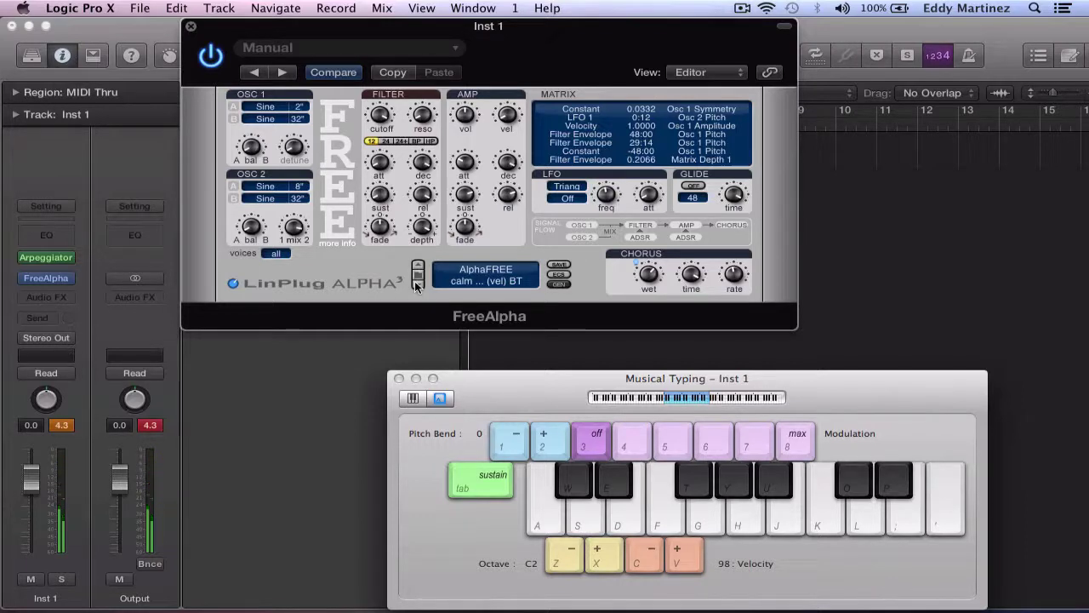
Step past choruspad, coldpad and detuned seq to dynobass01 (vel) BT, playing A, D, G
click(414, 280)
click(416, 281)
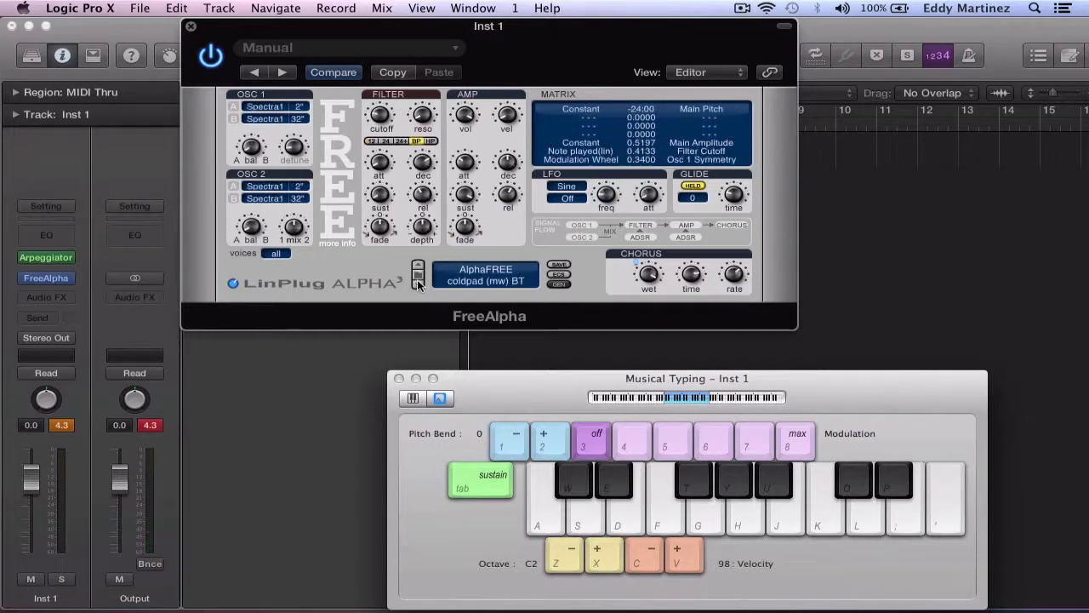
click(417, 279)
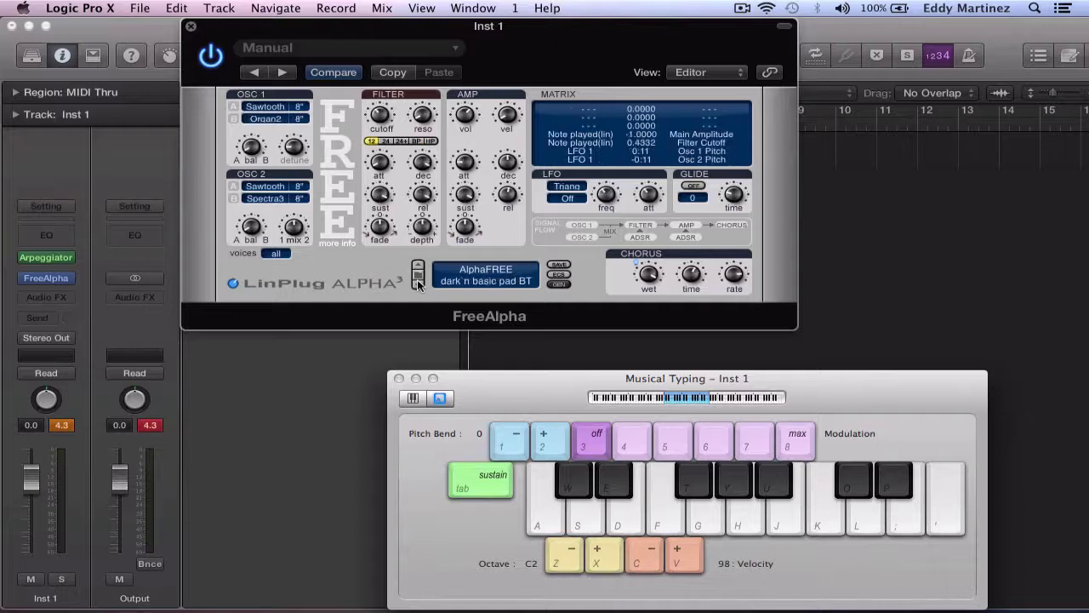
click(417, 279)
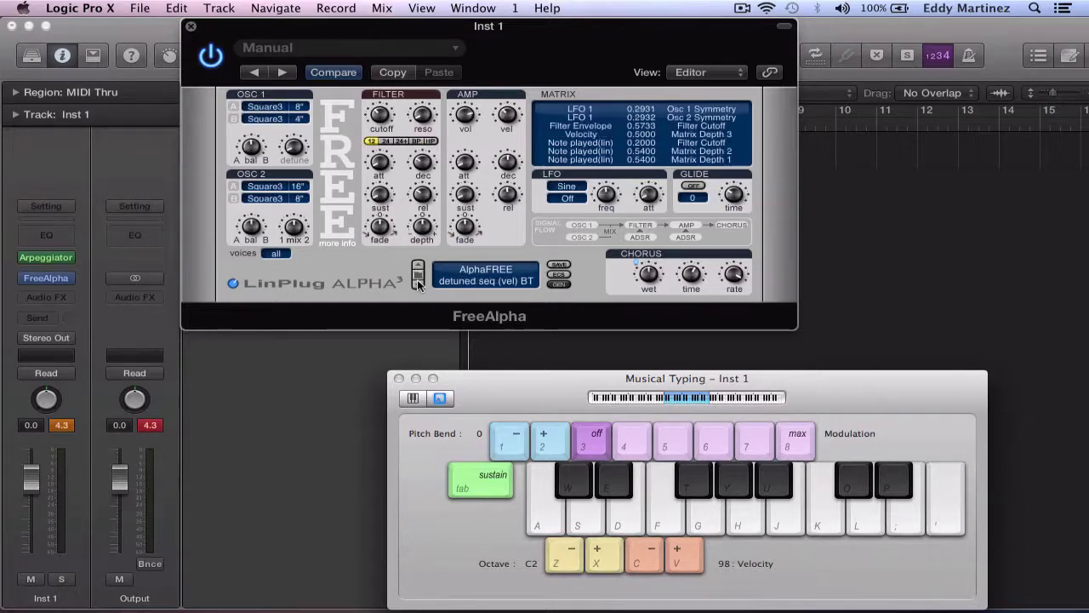
click(417, 279)
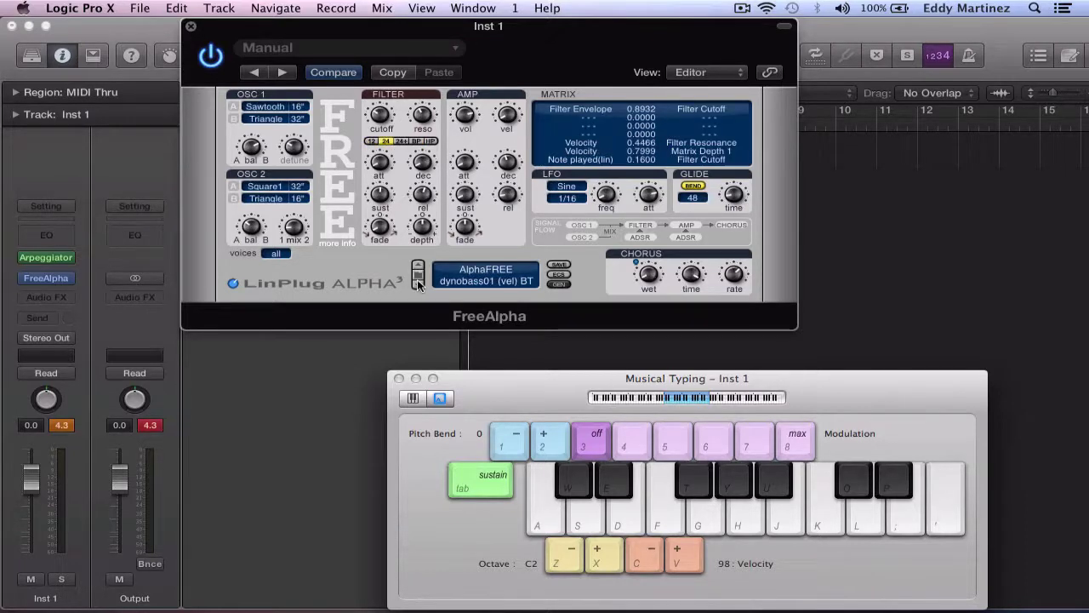
key(a)
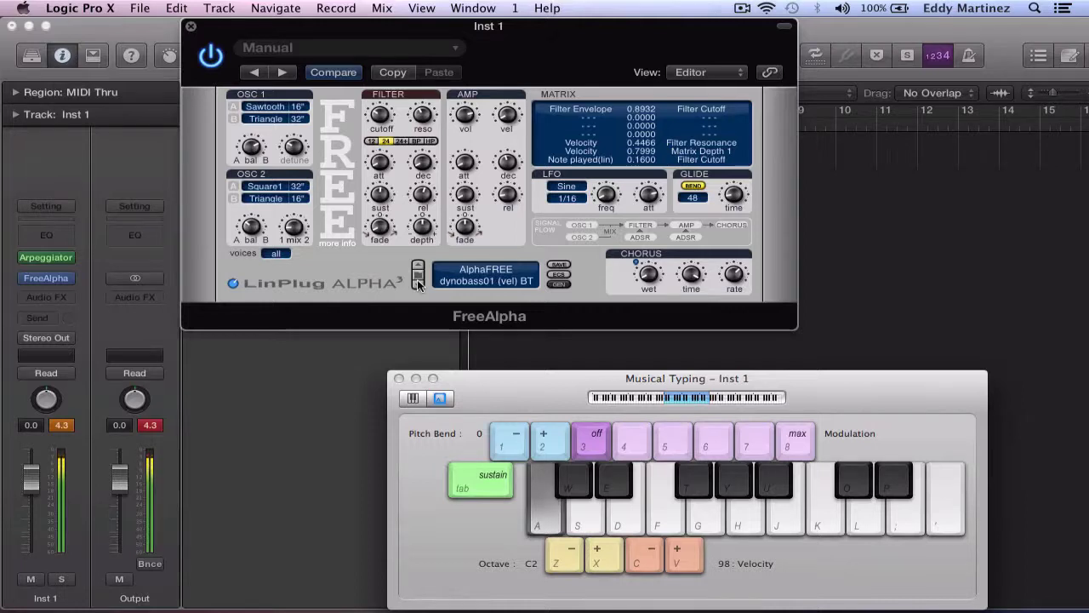
key(d)
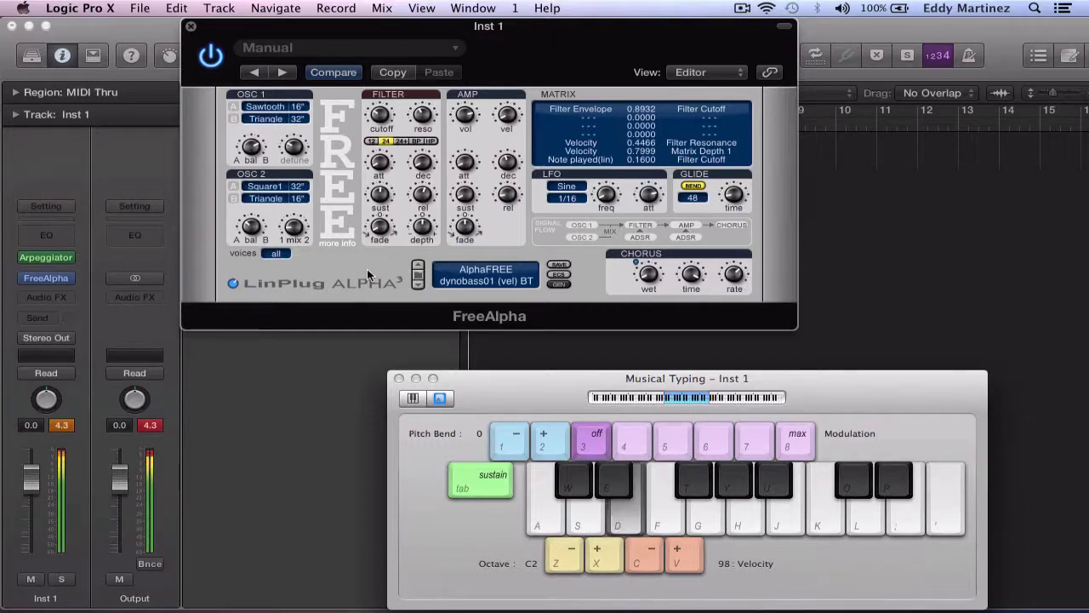
key(d)
key(g)
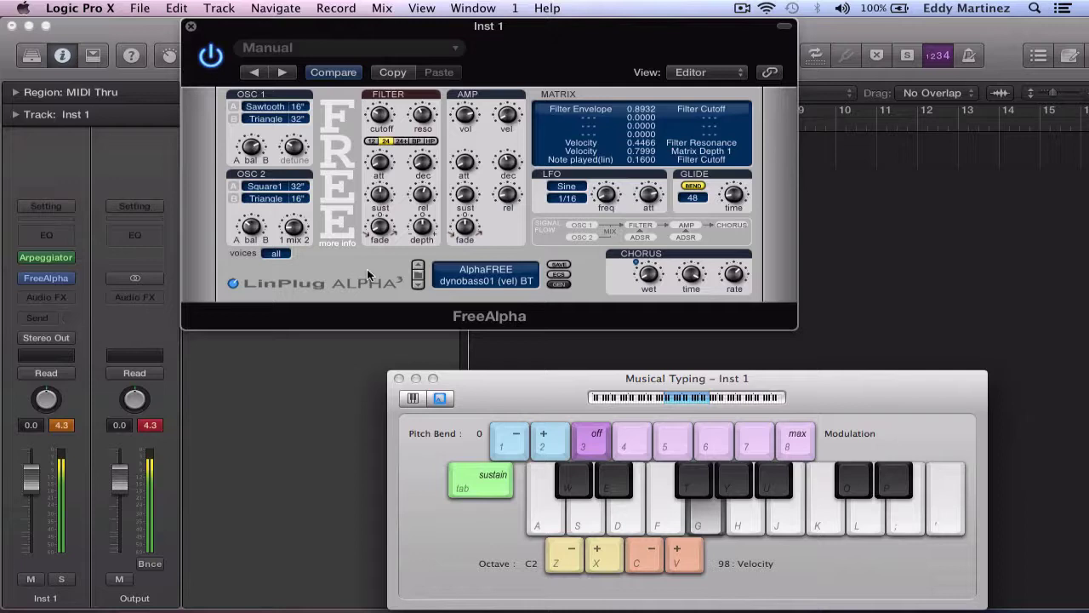
click(26, 258)
key(a)
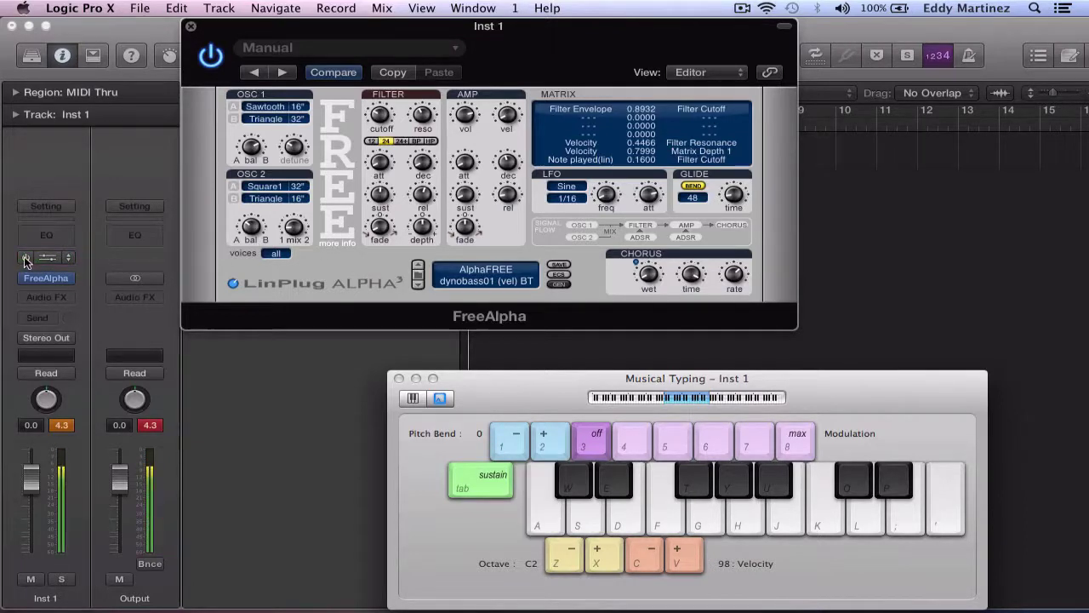
key(a)
key(f)
key(f)
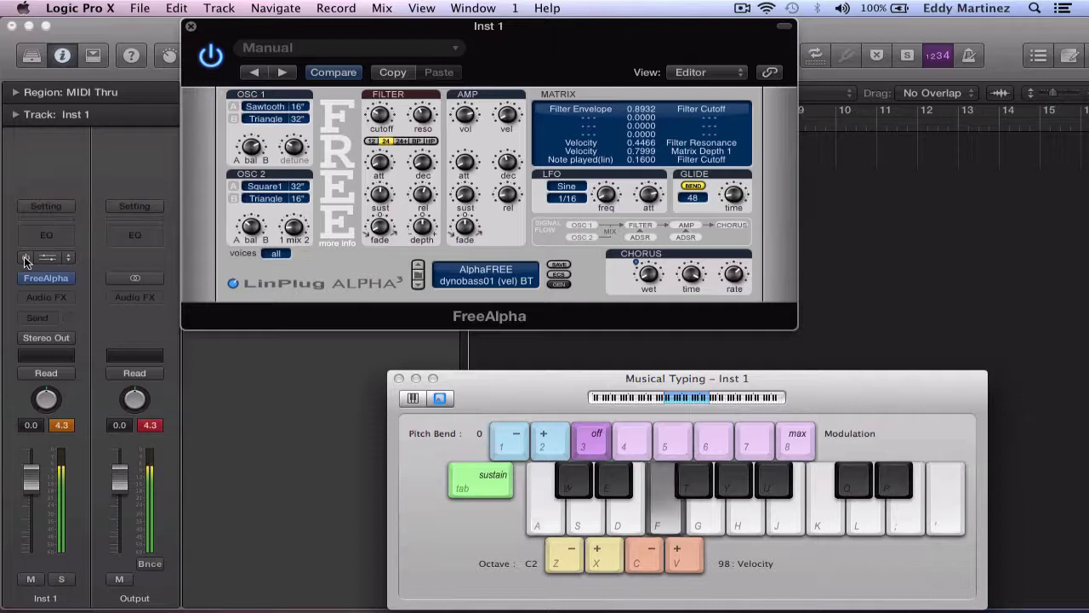
key(f)
key(f)
key(d)
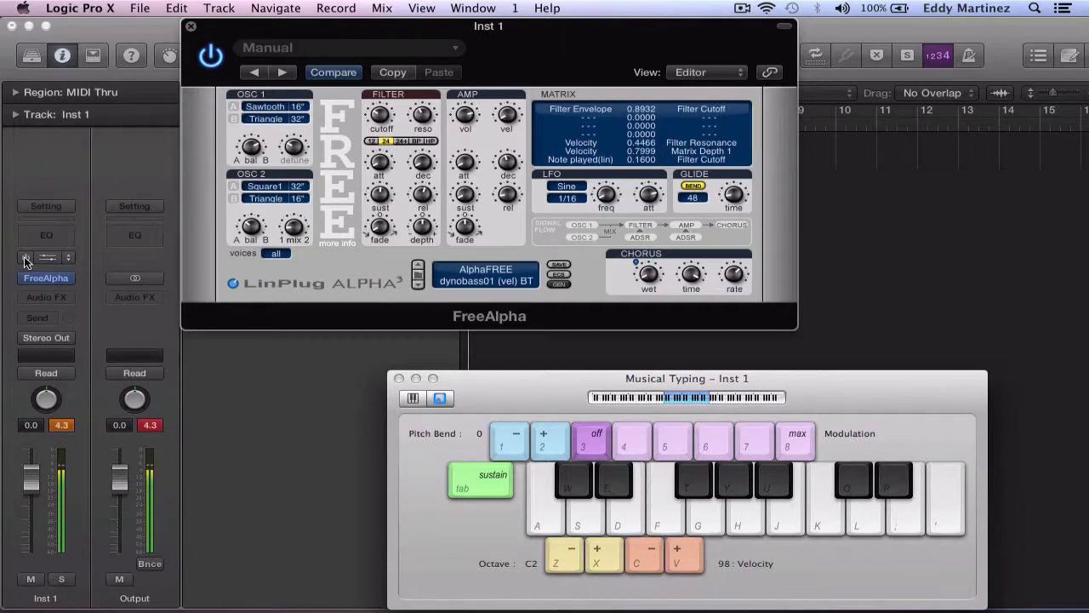
key(d)
key(d)
key(d)
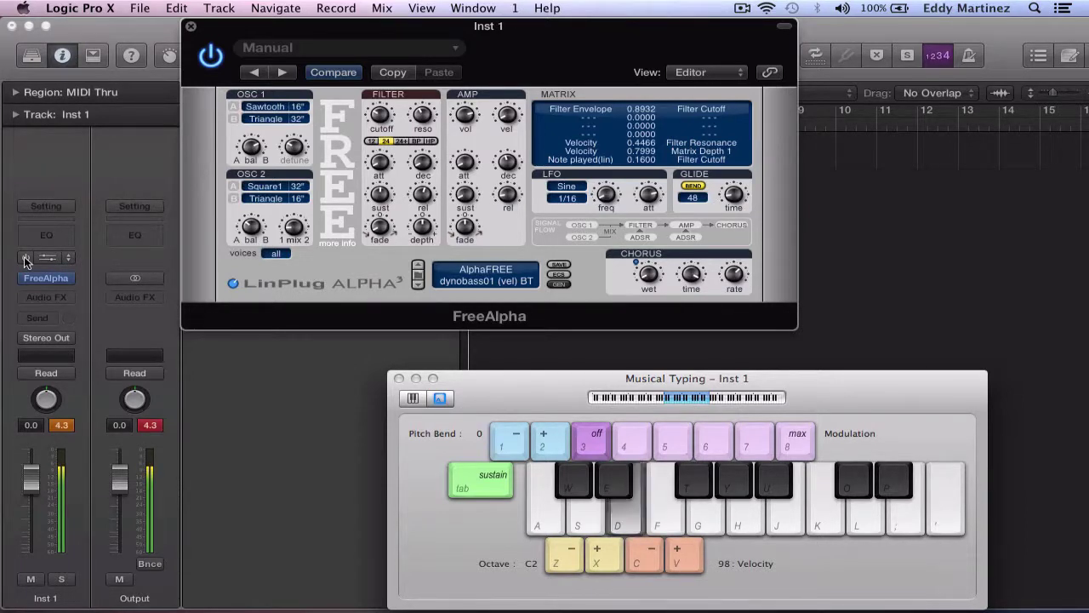
key(d)
key(a)
click(26, 261)
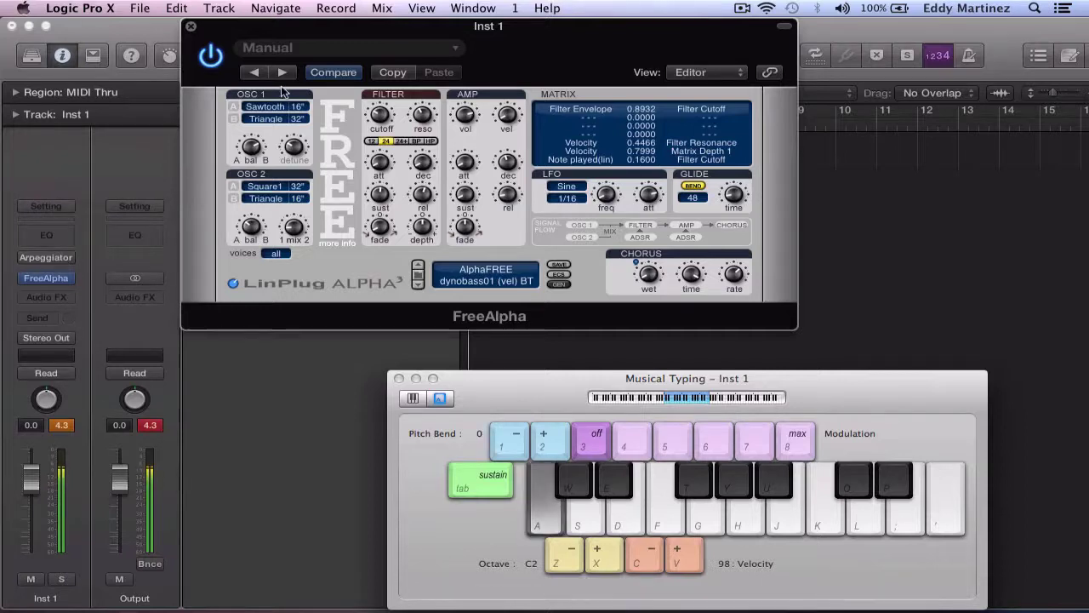
key(a)
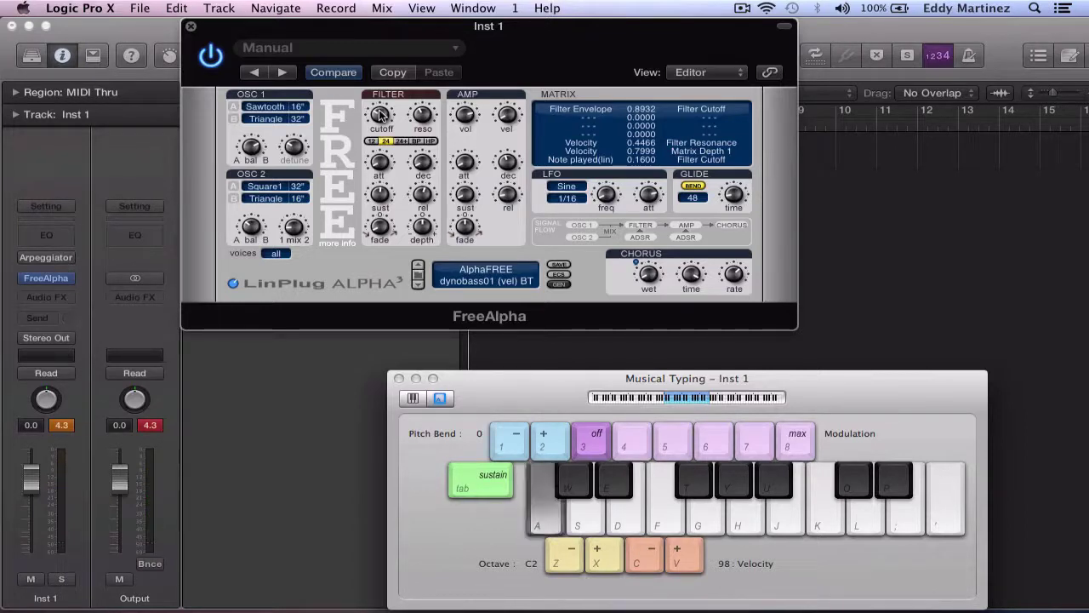
key(a)
key(a)
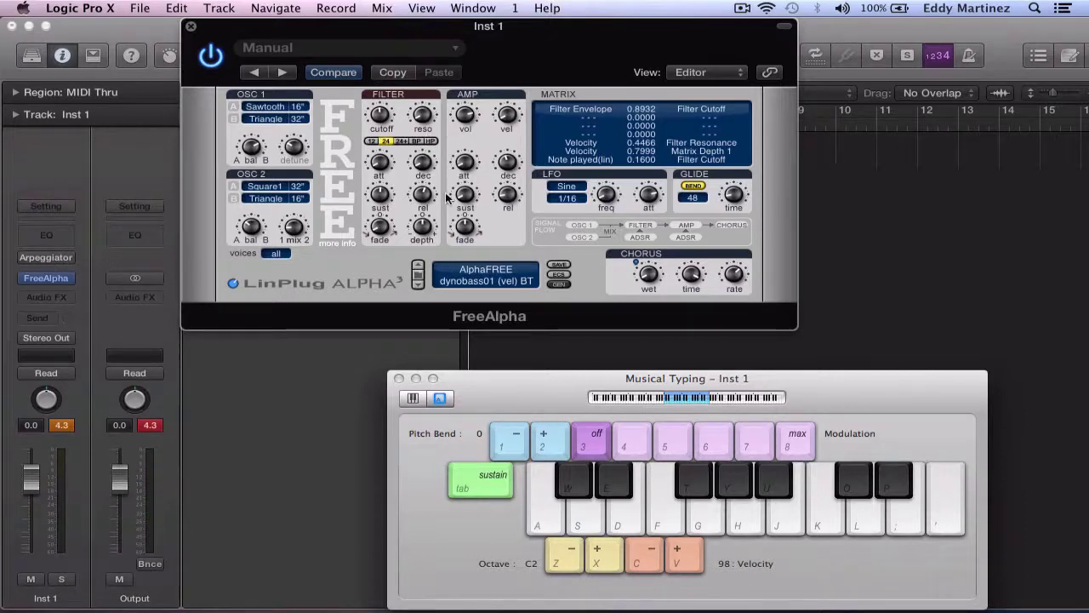
key(a)
key(a)
key(a)
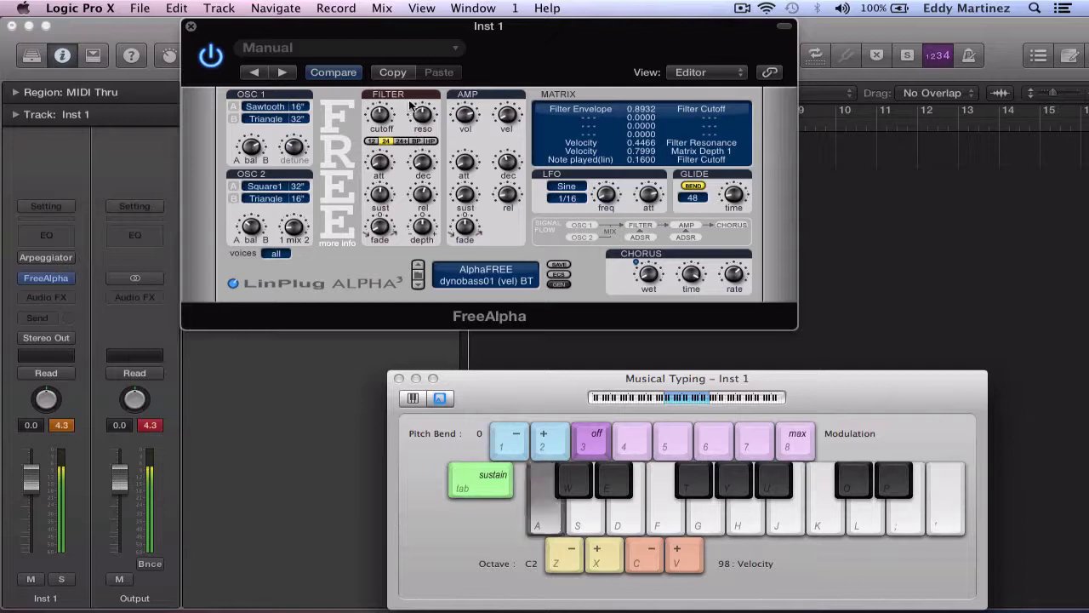
key(a)
key(a)
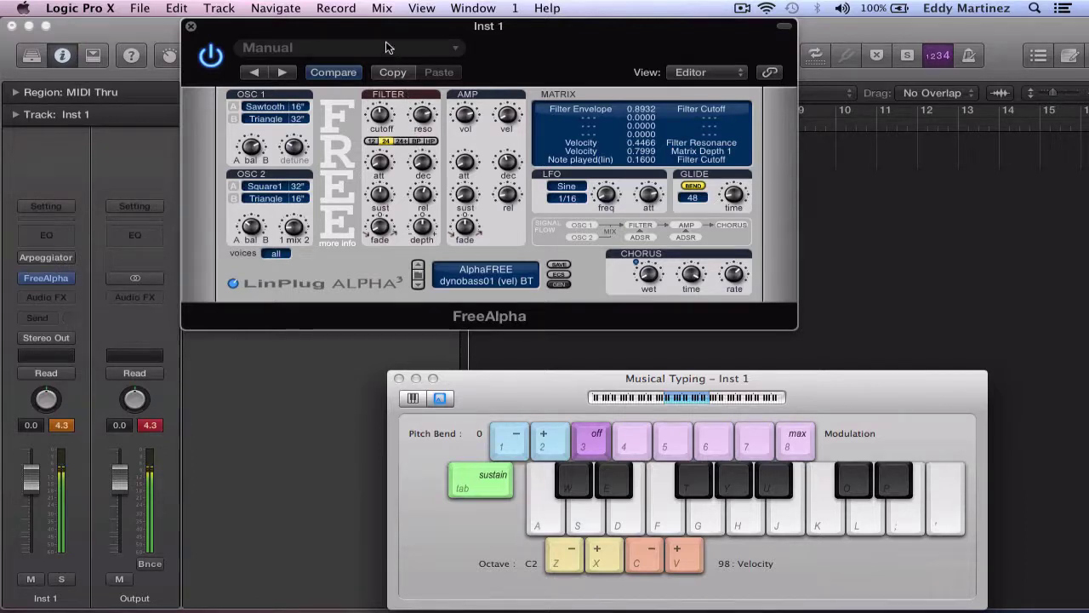
key(a)
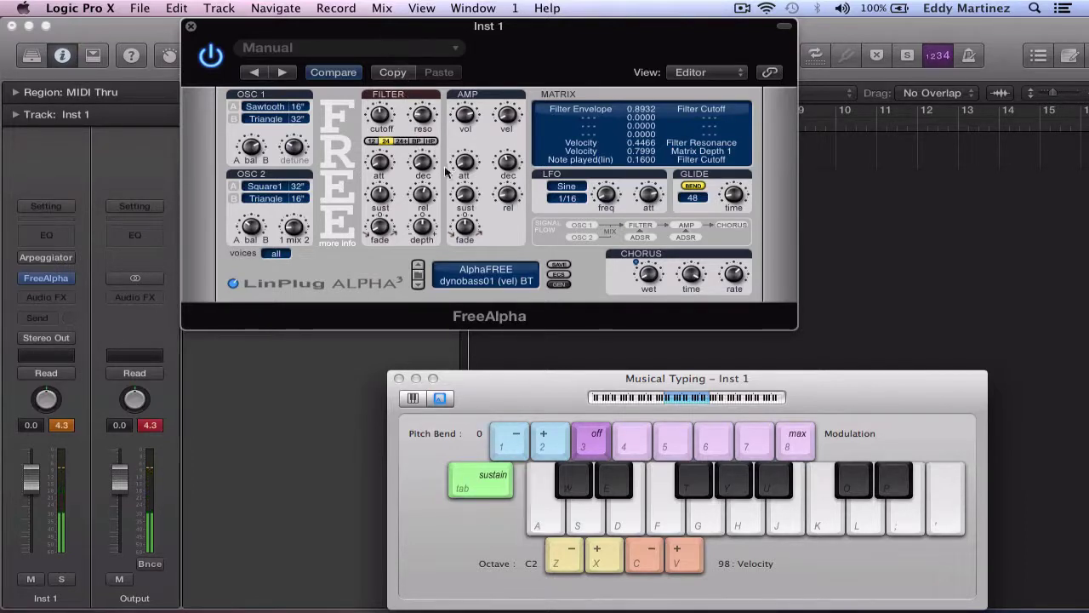
key(a)
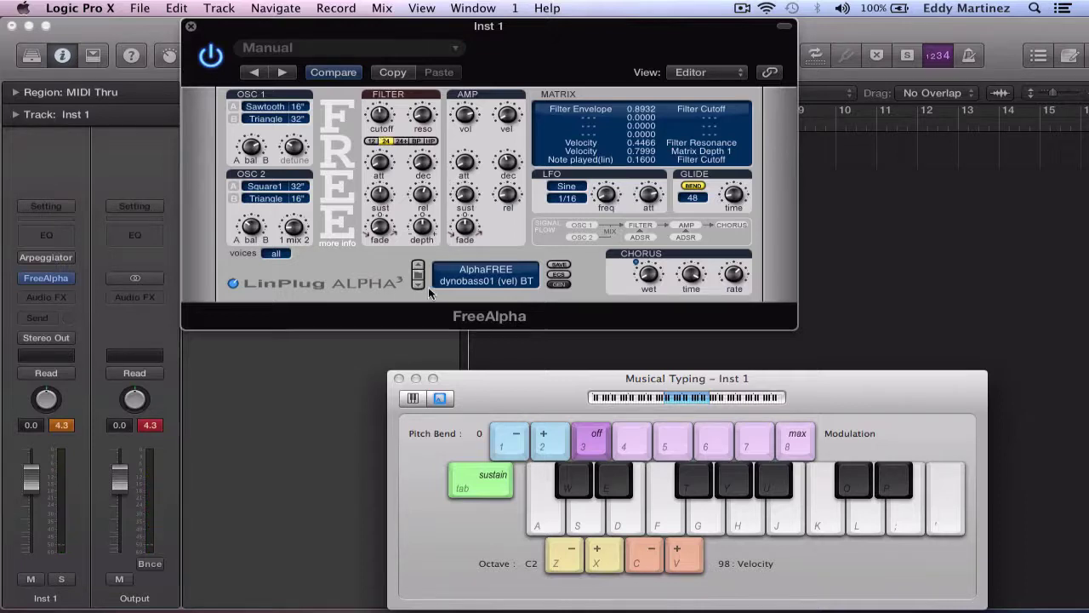
Audition dynobass02 (vel) BT, then step ahead to glitter fx01 BT and play A and D
click(418, 283)
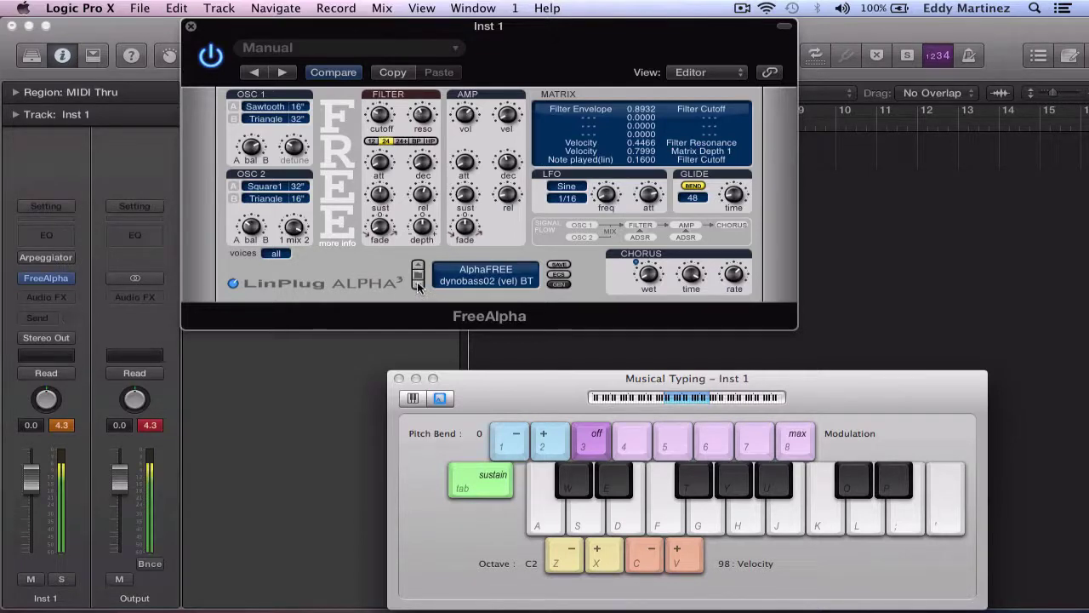
key(a)
click(417, 283)
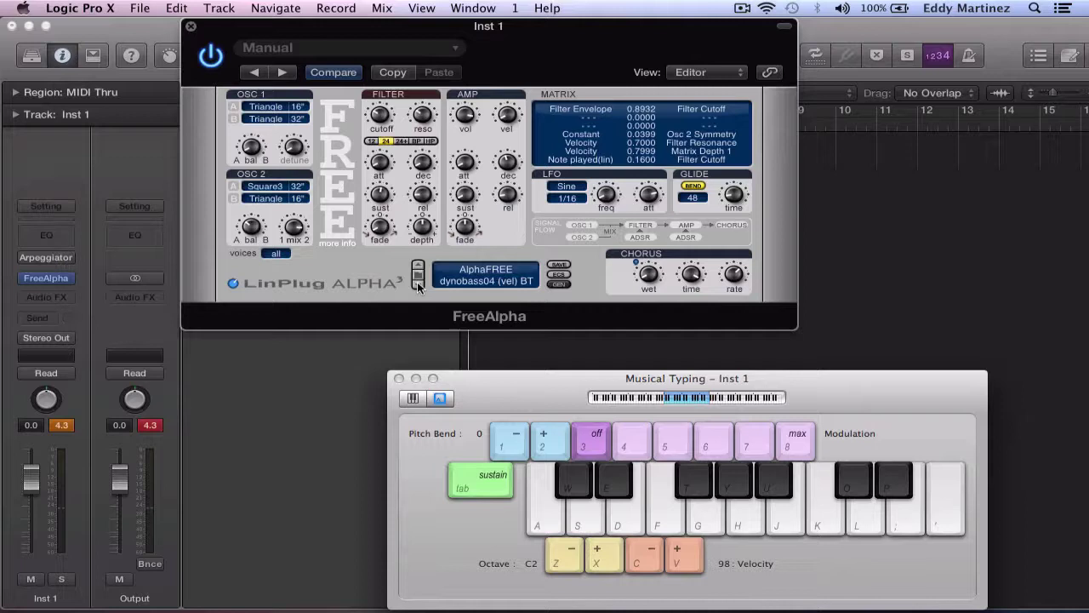
click(417, 283)
click(417, 284)
click(417, 283)
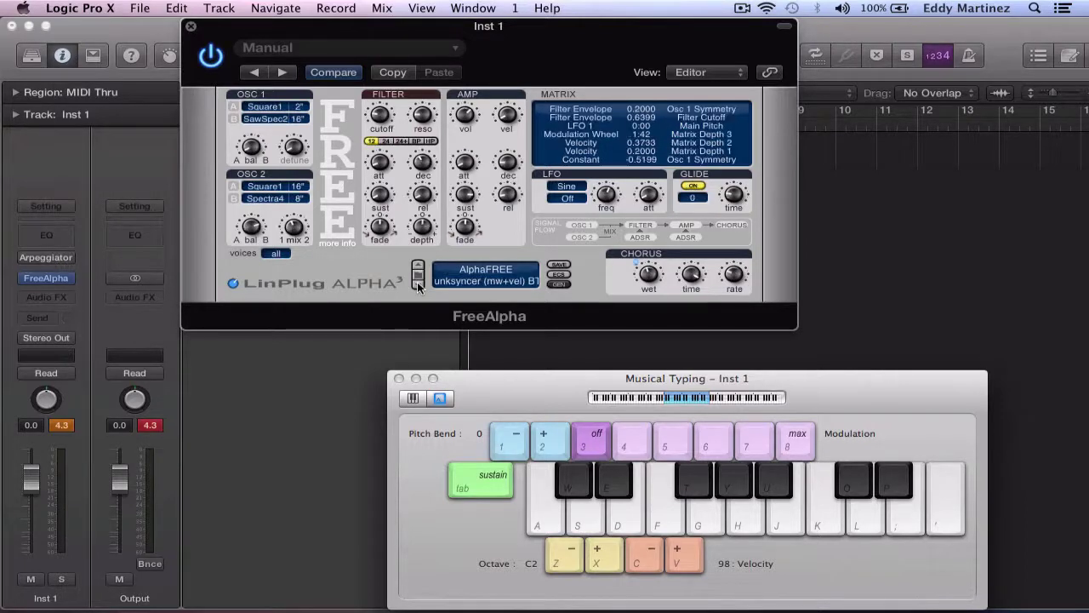
click(417, 284)
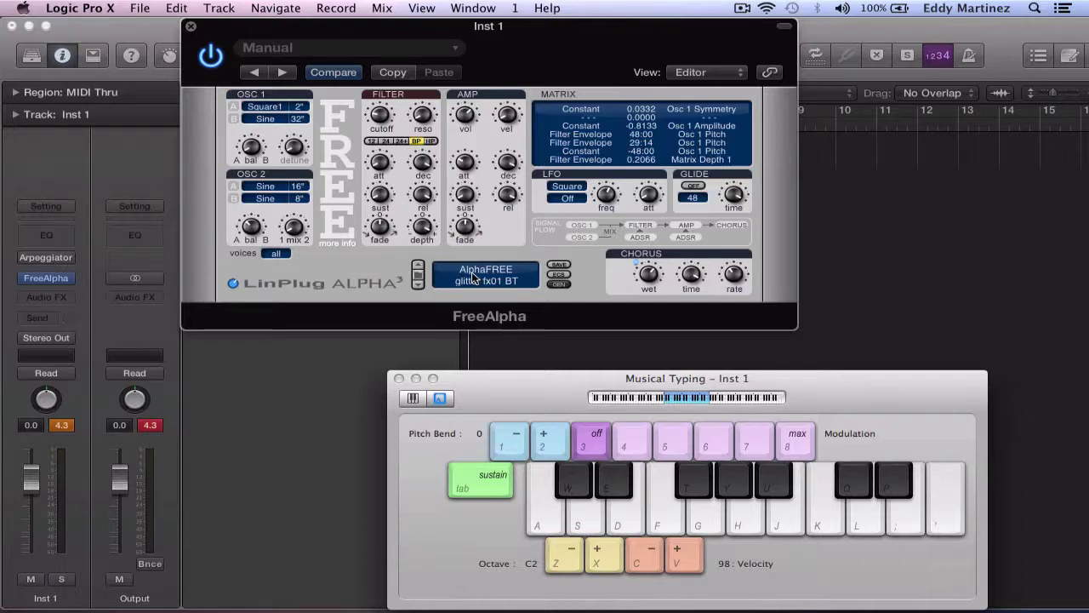
key(a)
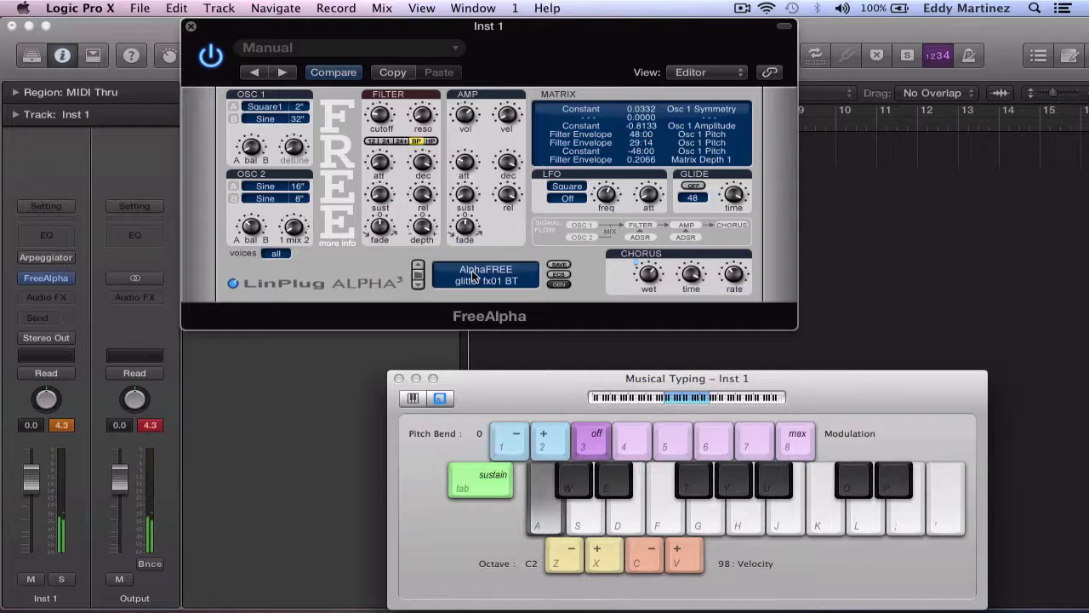
key(d)
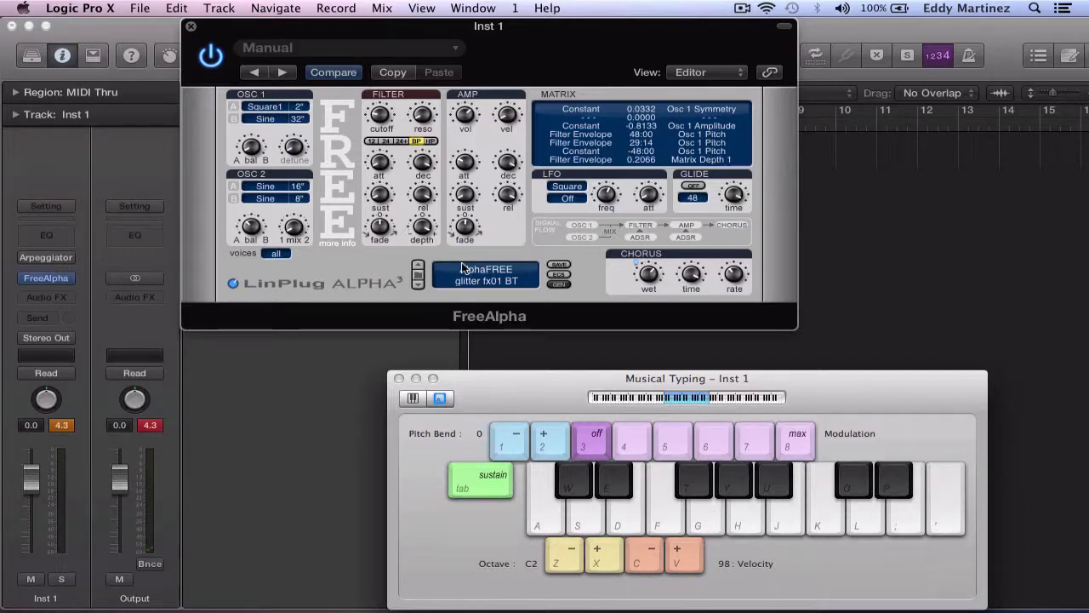
Step on through glitterpad (vel) BT and hold this BT to the kick01 (c3) BT preset
click(417, 281)
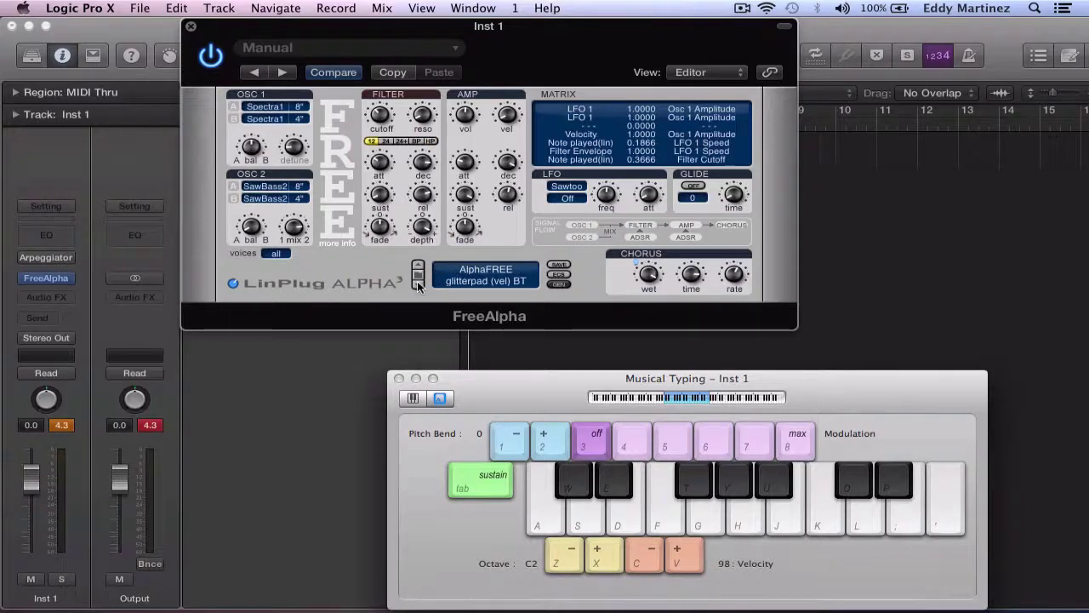
click(417, 281)
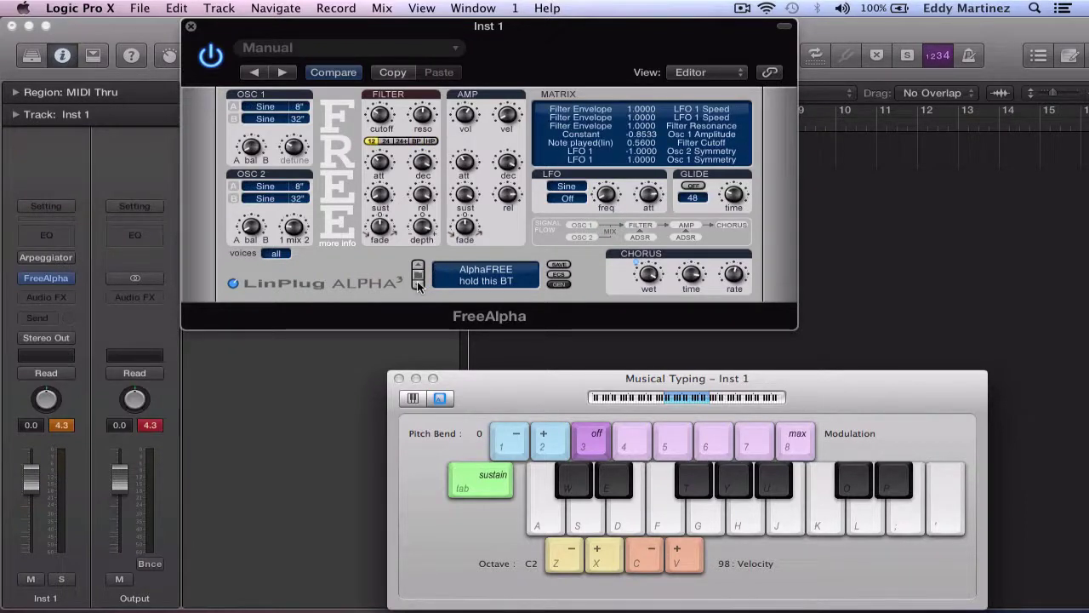
click(417, 281)
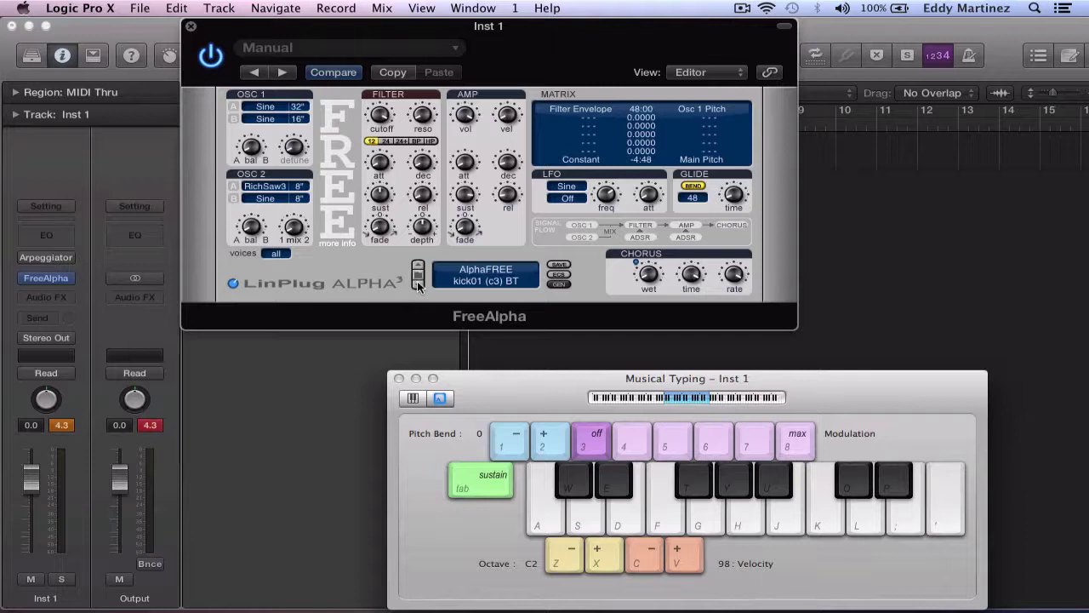
Switch to Chrome via Mission Control and scroll the LinPlug page to the Free Synthesizer FreeAlpha box
key(ctrl+Up)
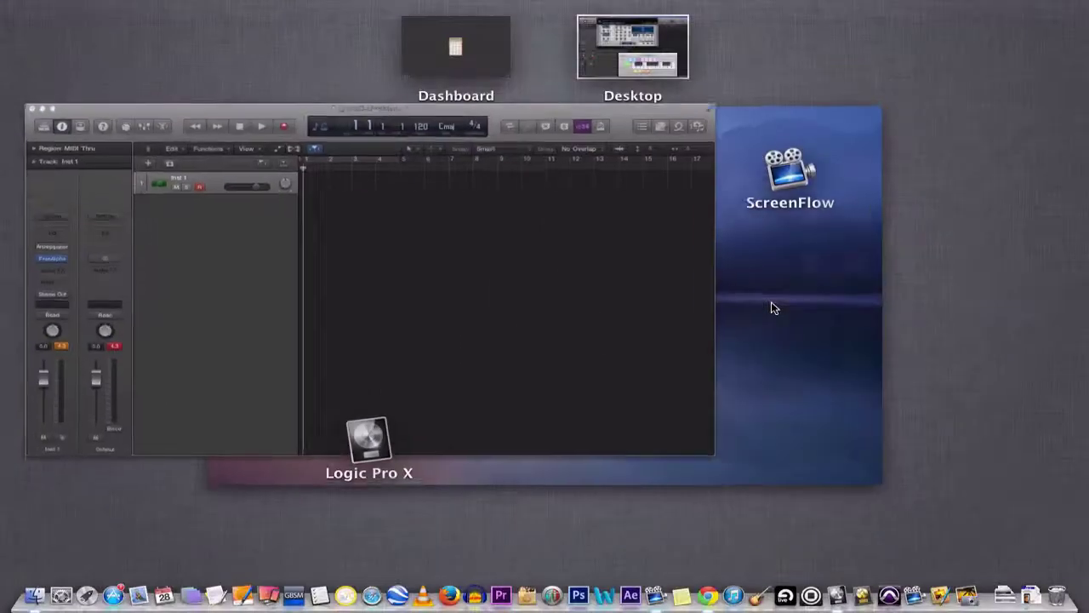
click(708, 586)
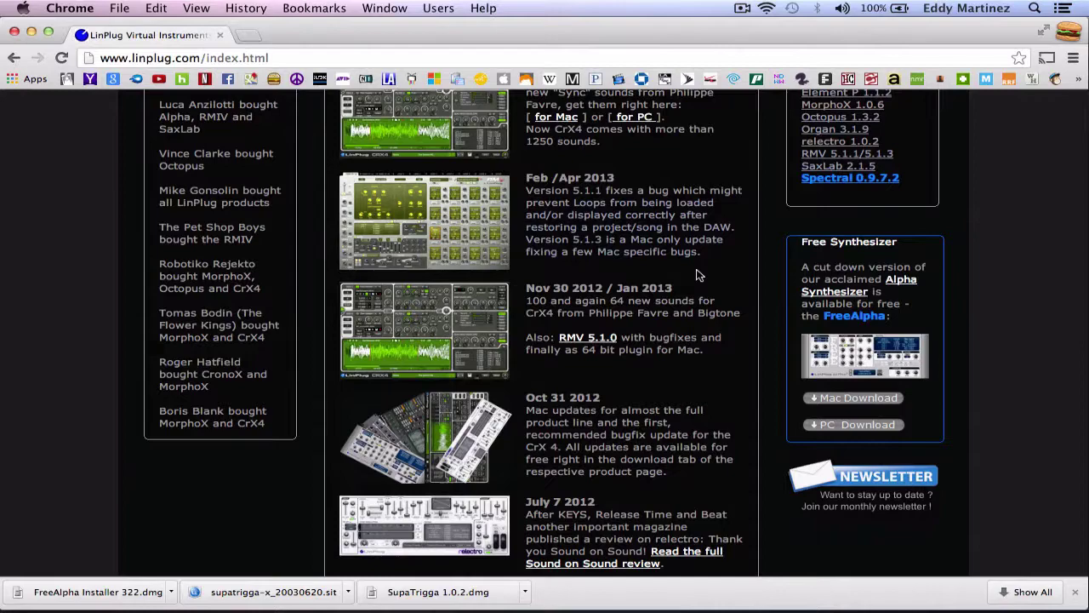
scroll(698, 275, up, 15)
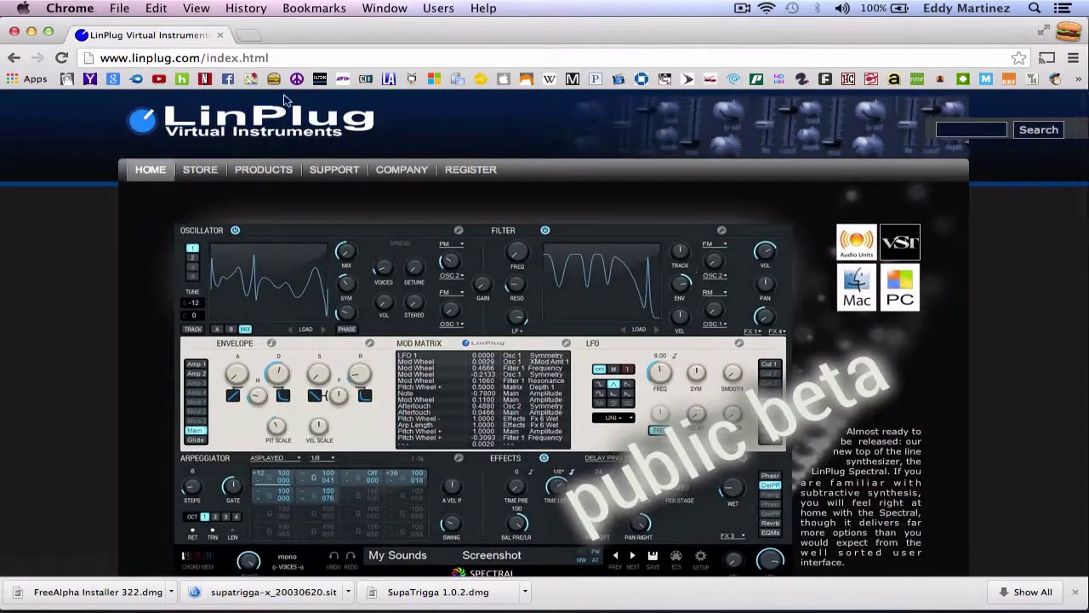
click(300, 56)
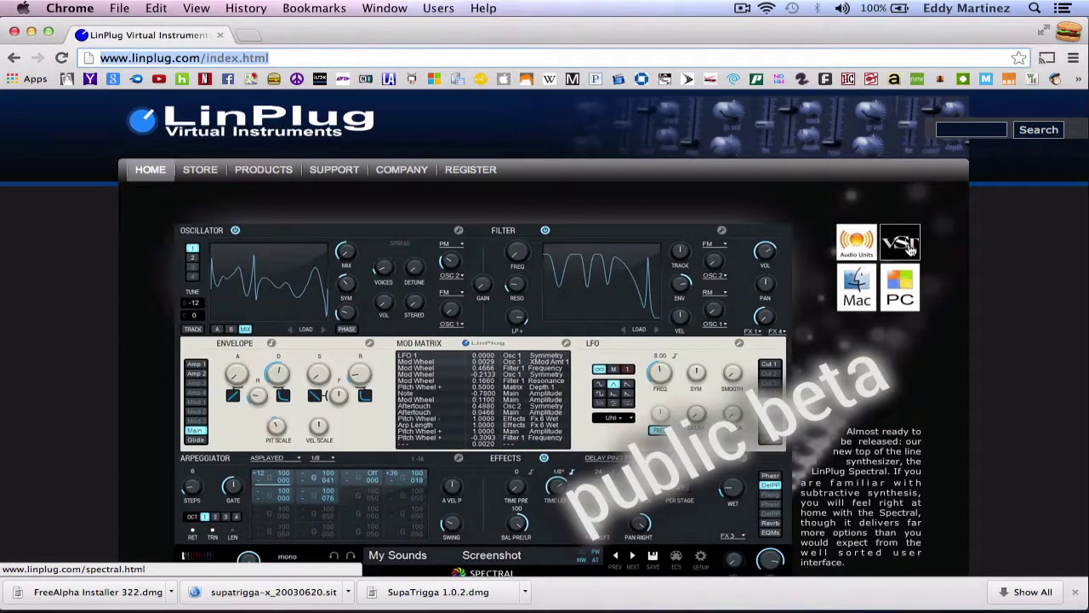
scroll(909, 247, down, 5)
scroll(945, 238, down, 3)
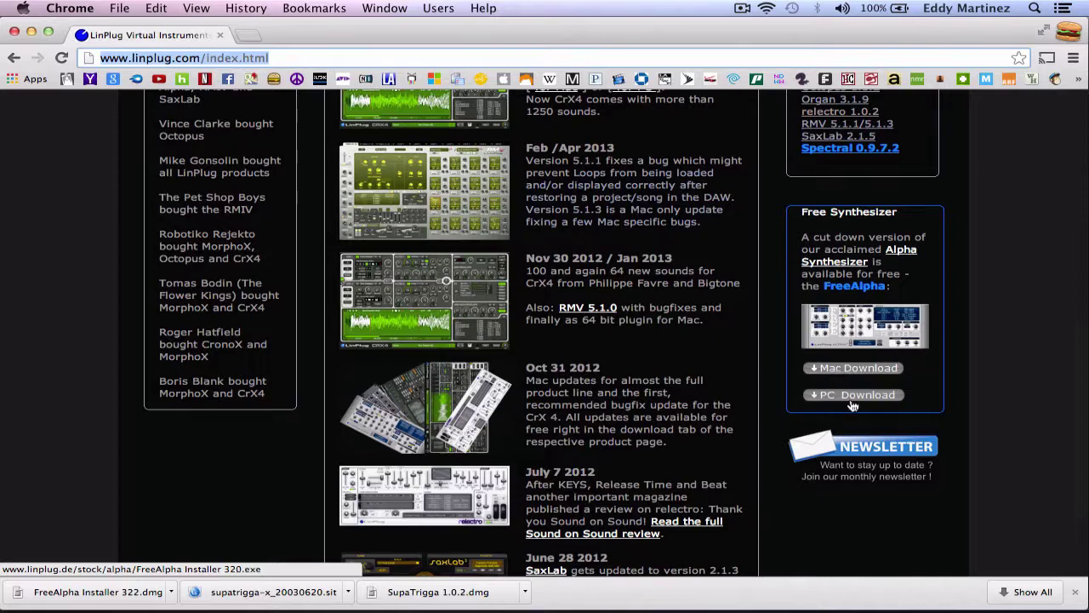
click(840, 374)
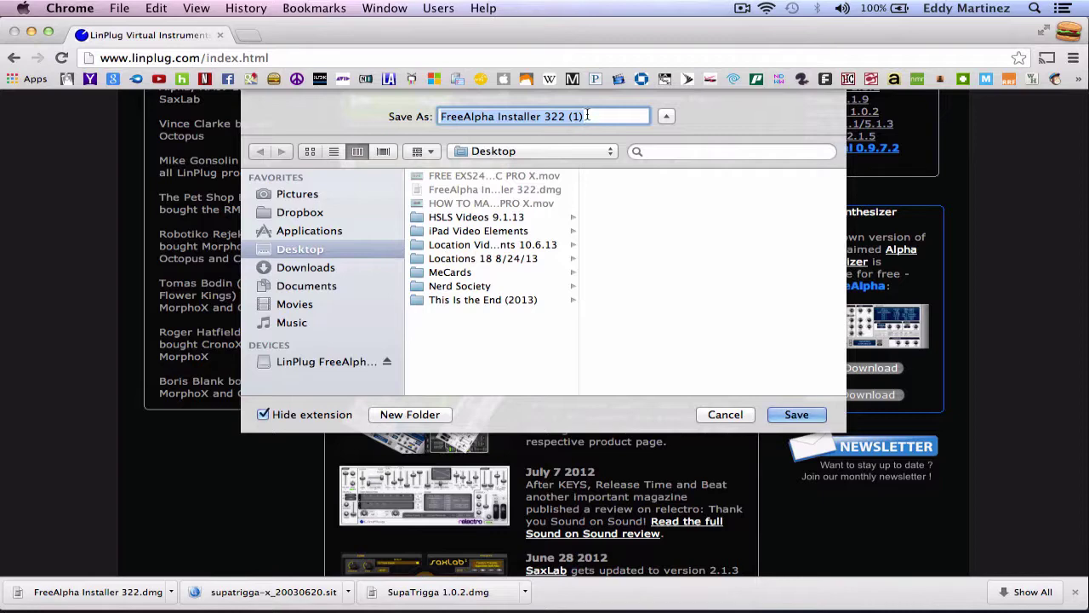
drag(585, 116, 568, 116)
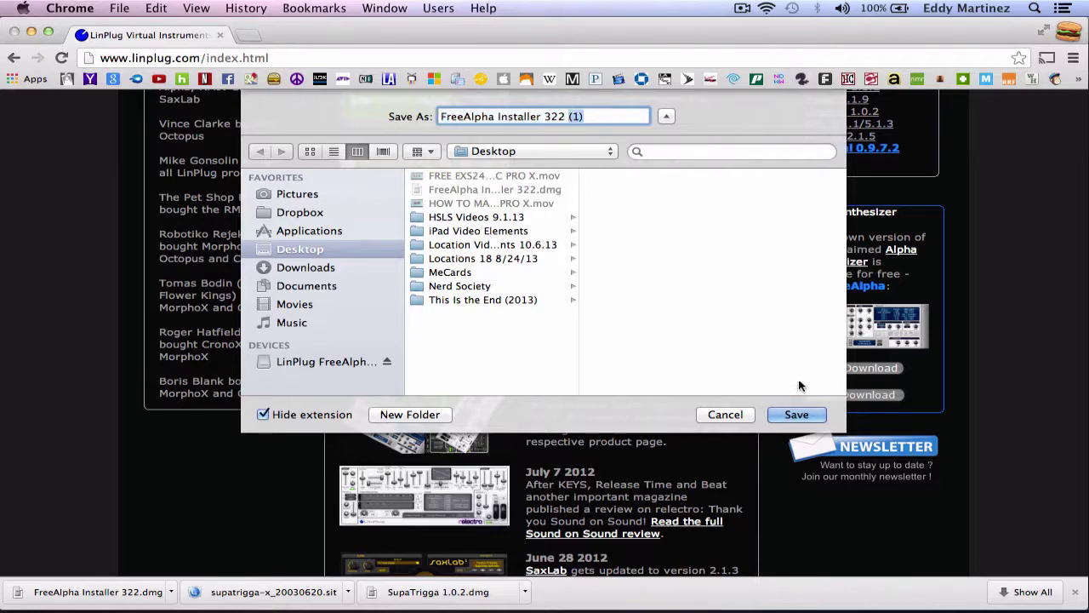
click(742, 415)
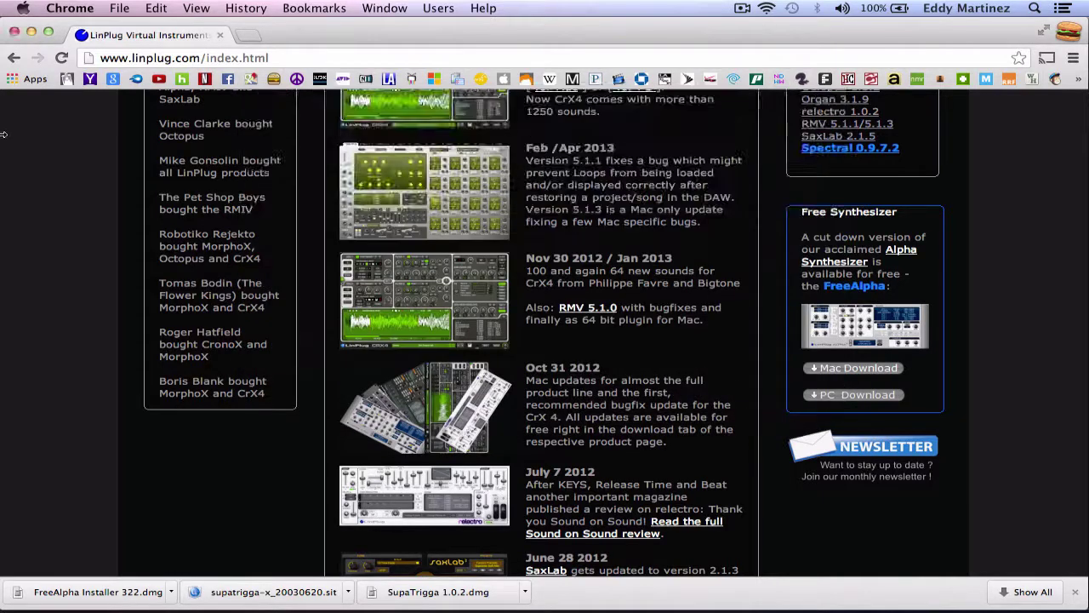
Minimize Chrome and close Logic's main and FreeAlpha windows to reveal the desktop
click(31, 32)
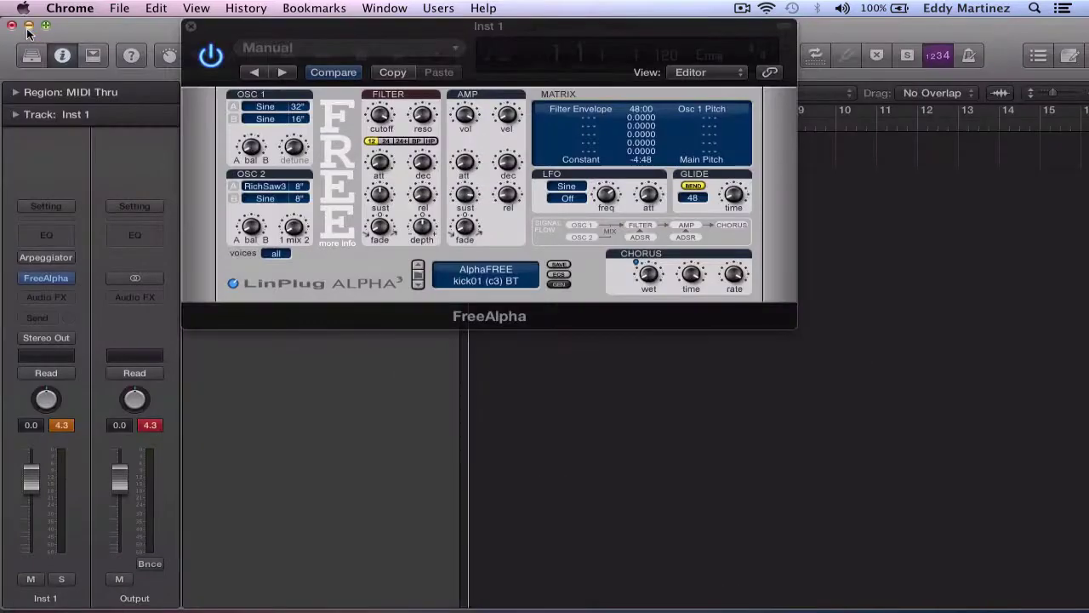
click(30, 25)
click(191, 27)
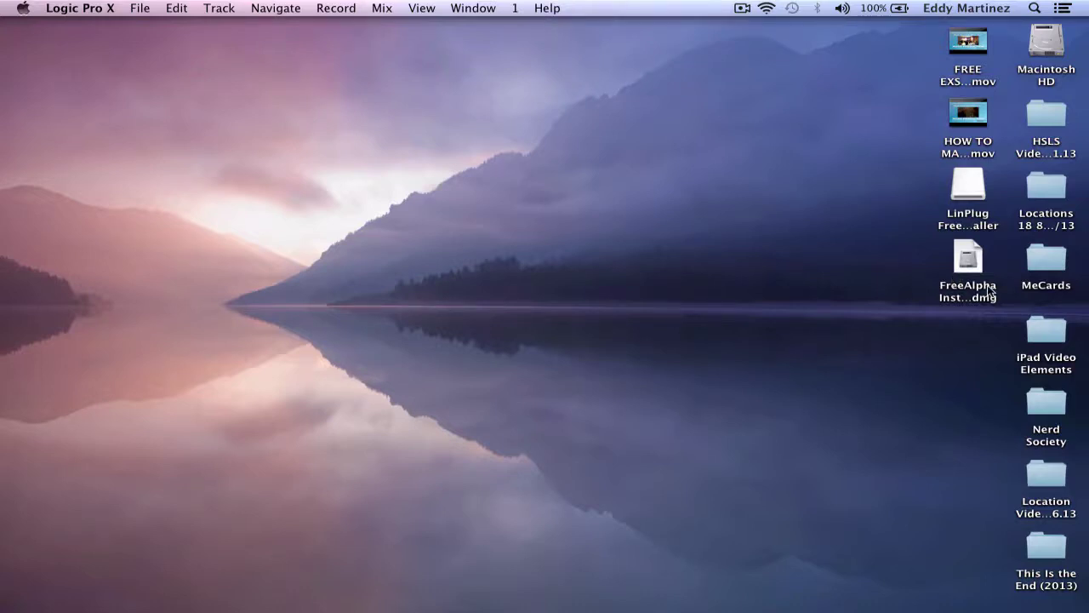
Open the LinPlug FreeAlpha 3 Installer disk, select Install FreeAlpha 3.2.2.pkg, then close the window
click(969, 269)
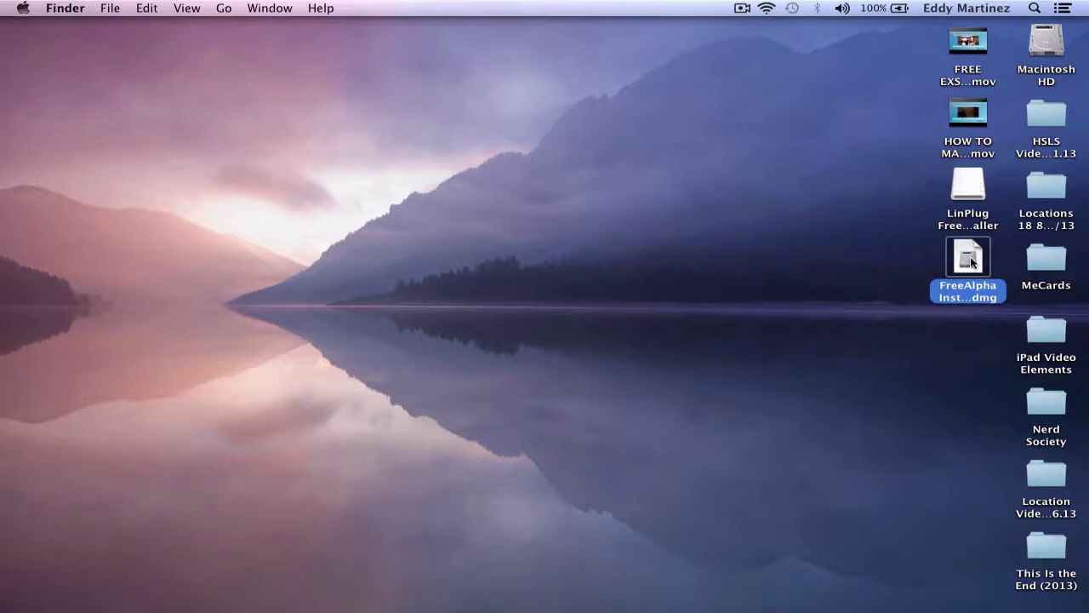
double_click(976, 188)
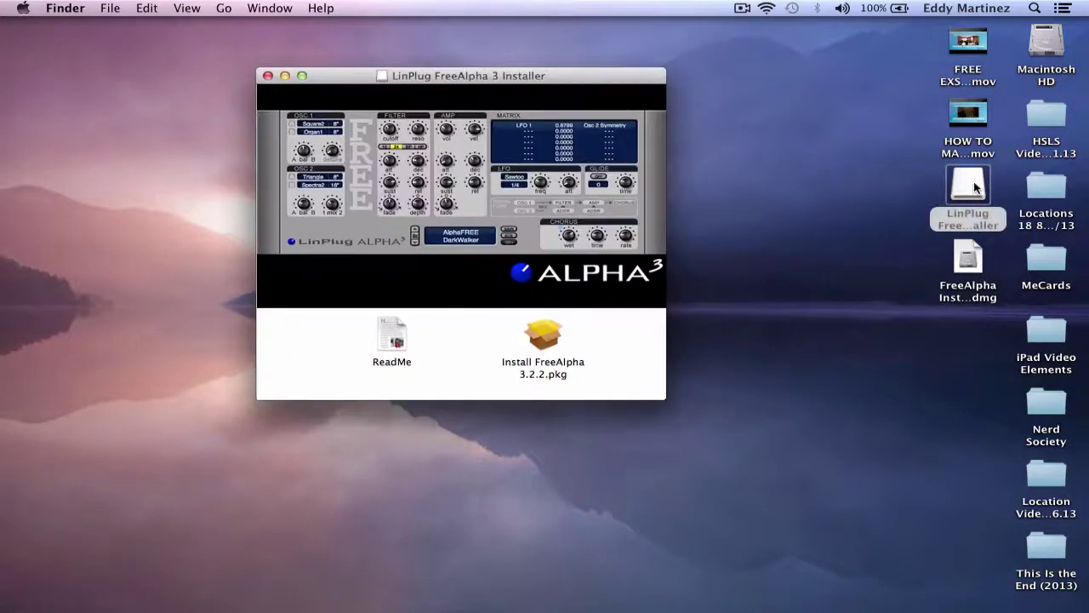
click(549, 339)
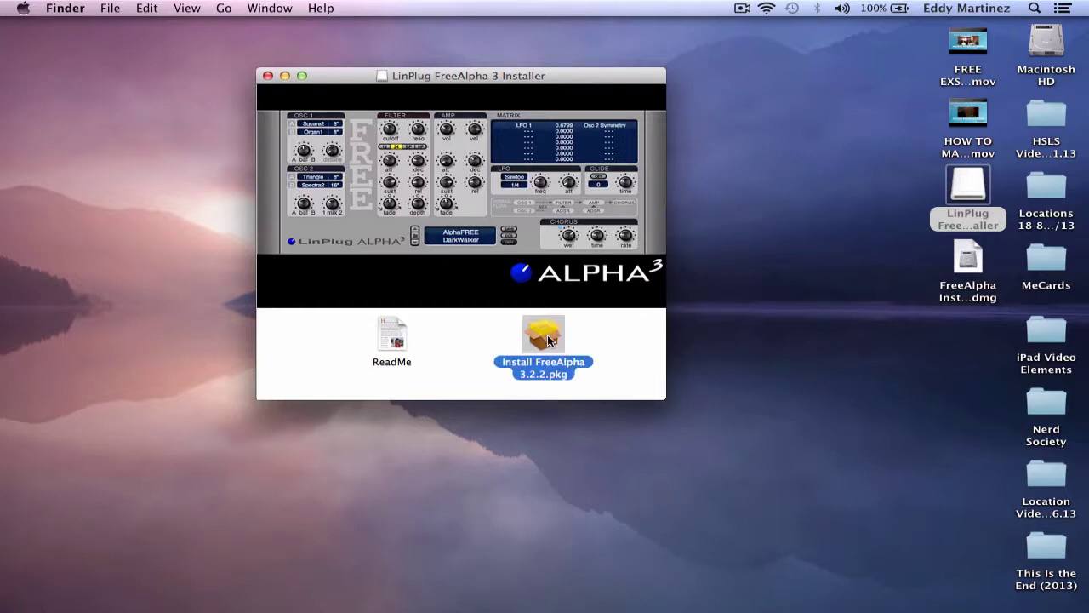
click(267, 75)
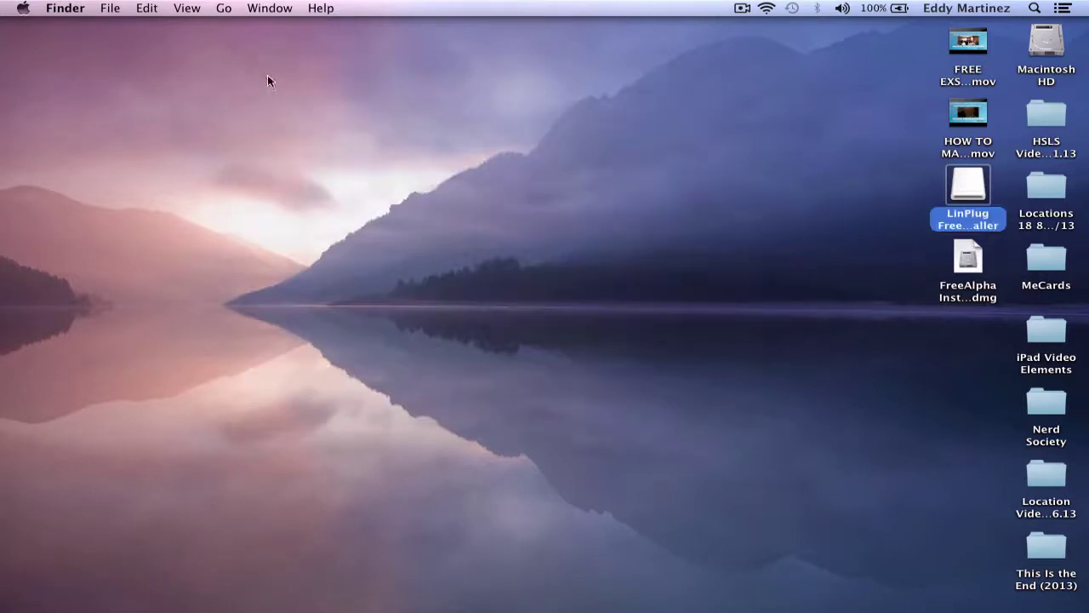
mouse_move(669, 606)
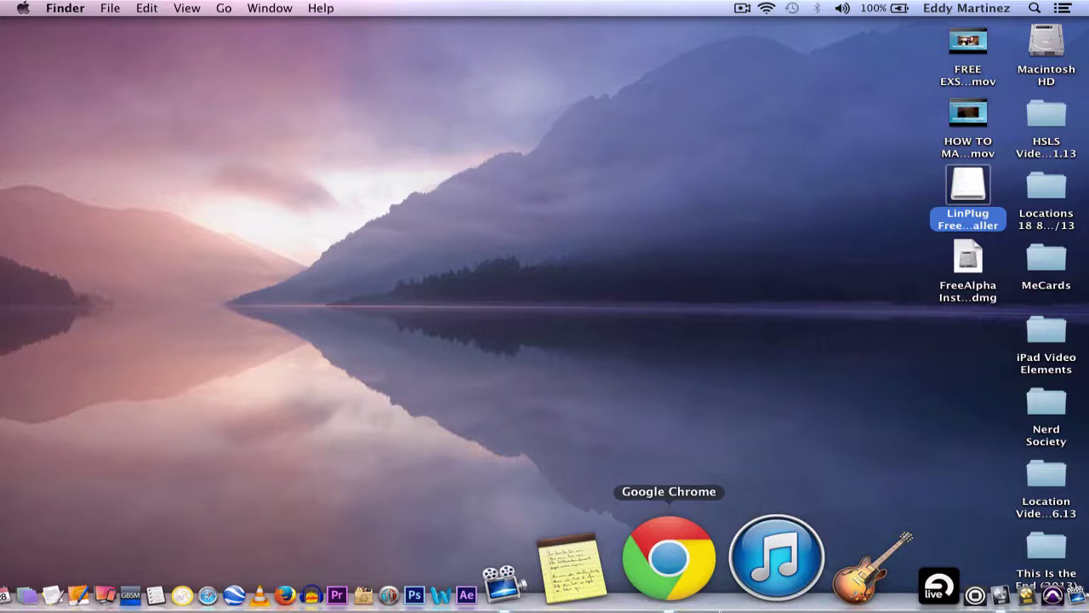
click(878, 416)
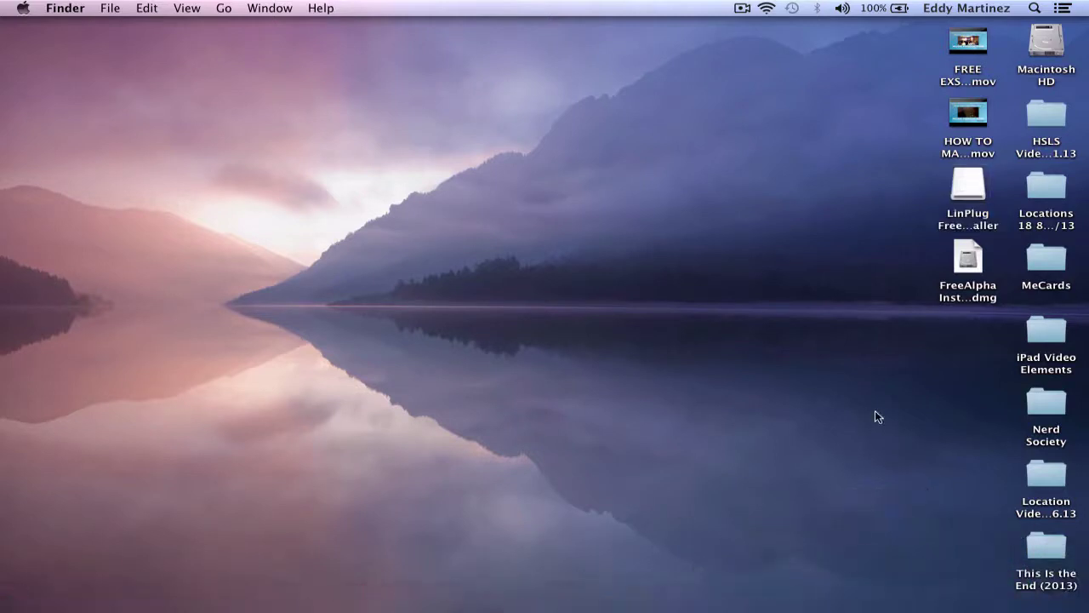